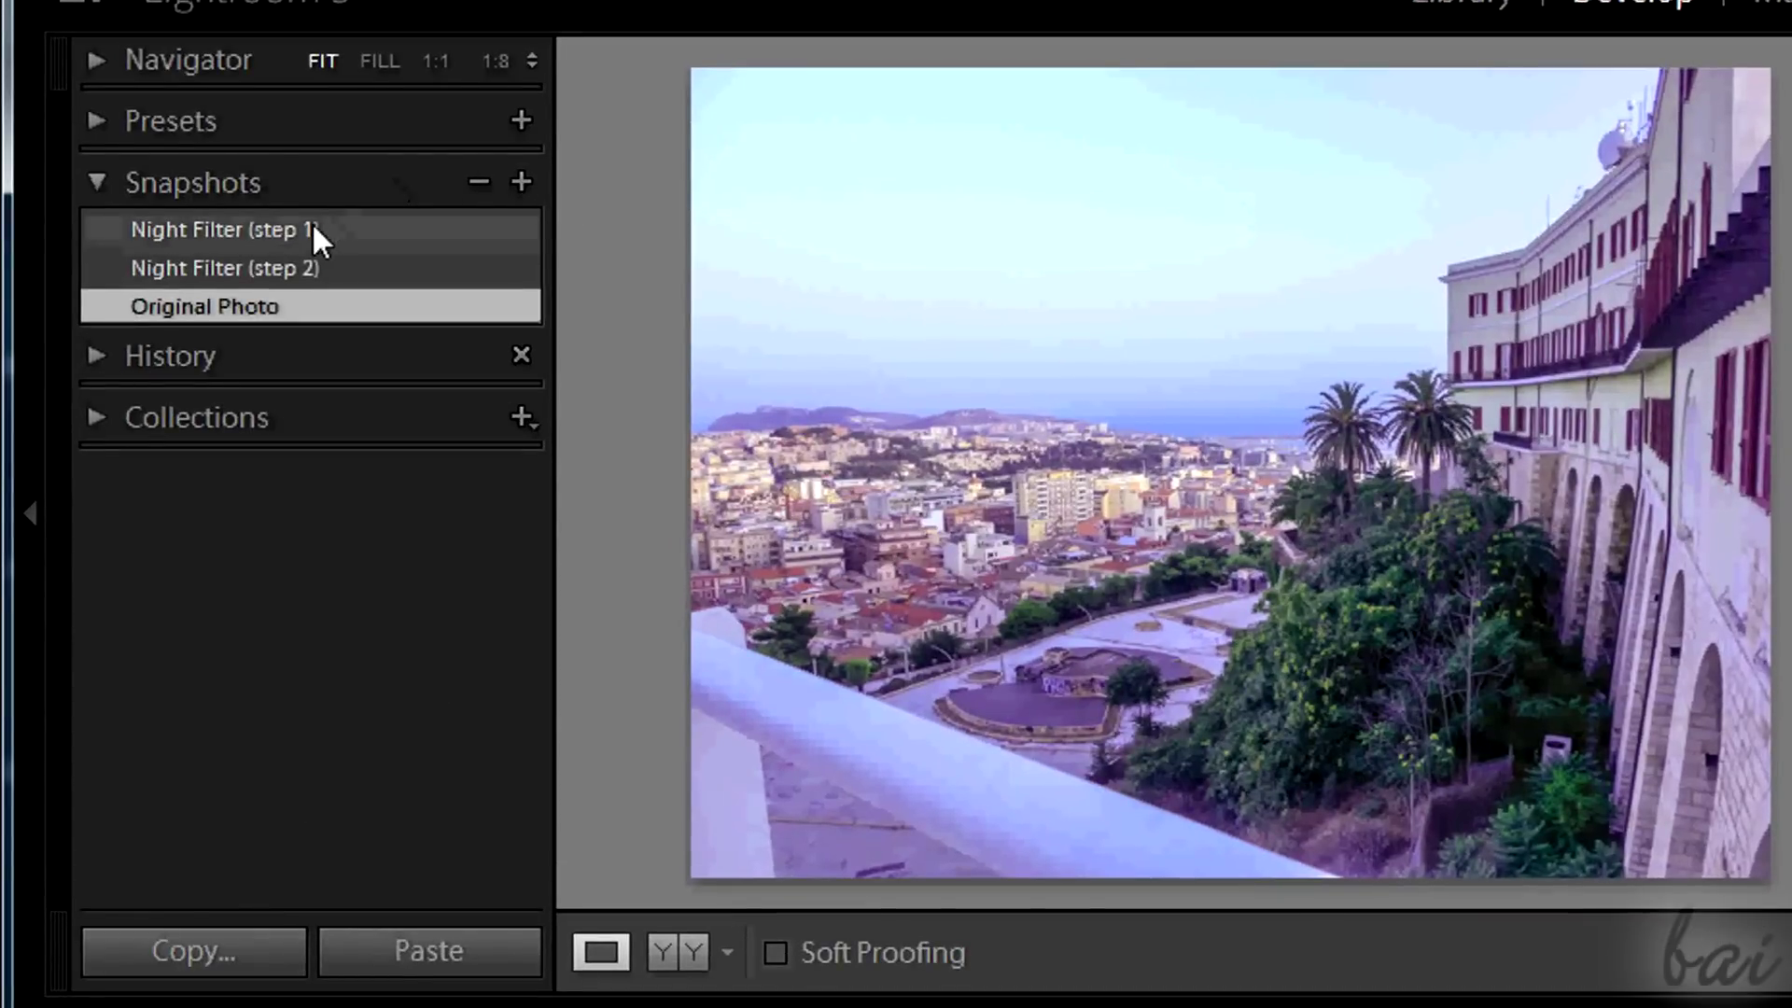
# Step: Preview the Night Filter (step 1) and (step 2) snapshots against Original Photo, ending on step 2
pyautogui.click(312, 221)
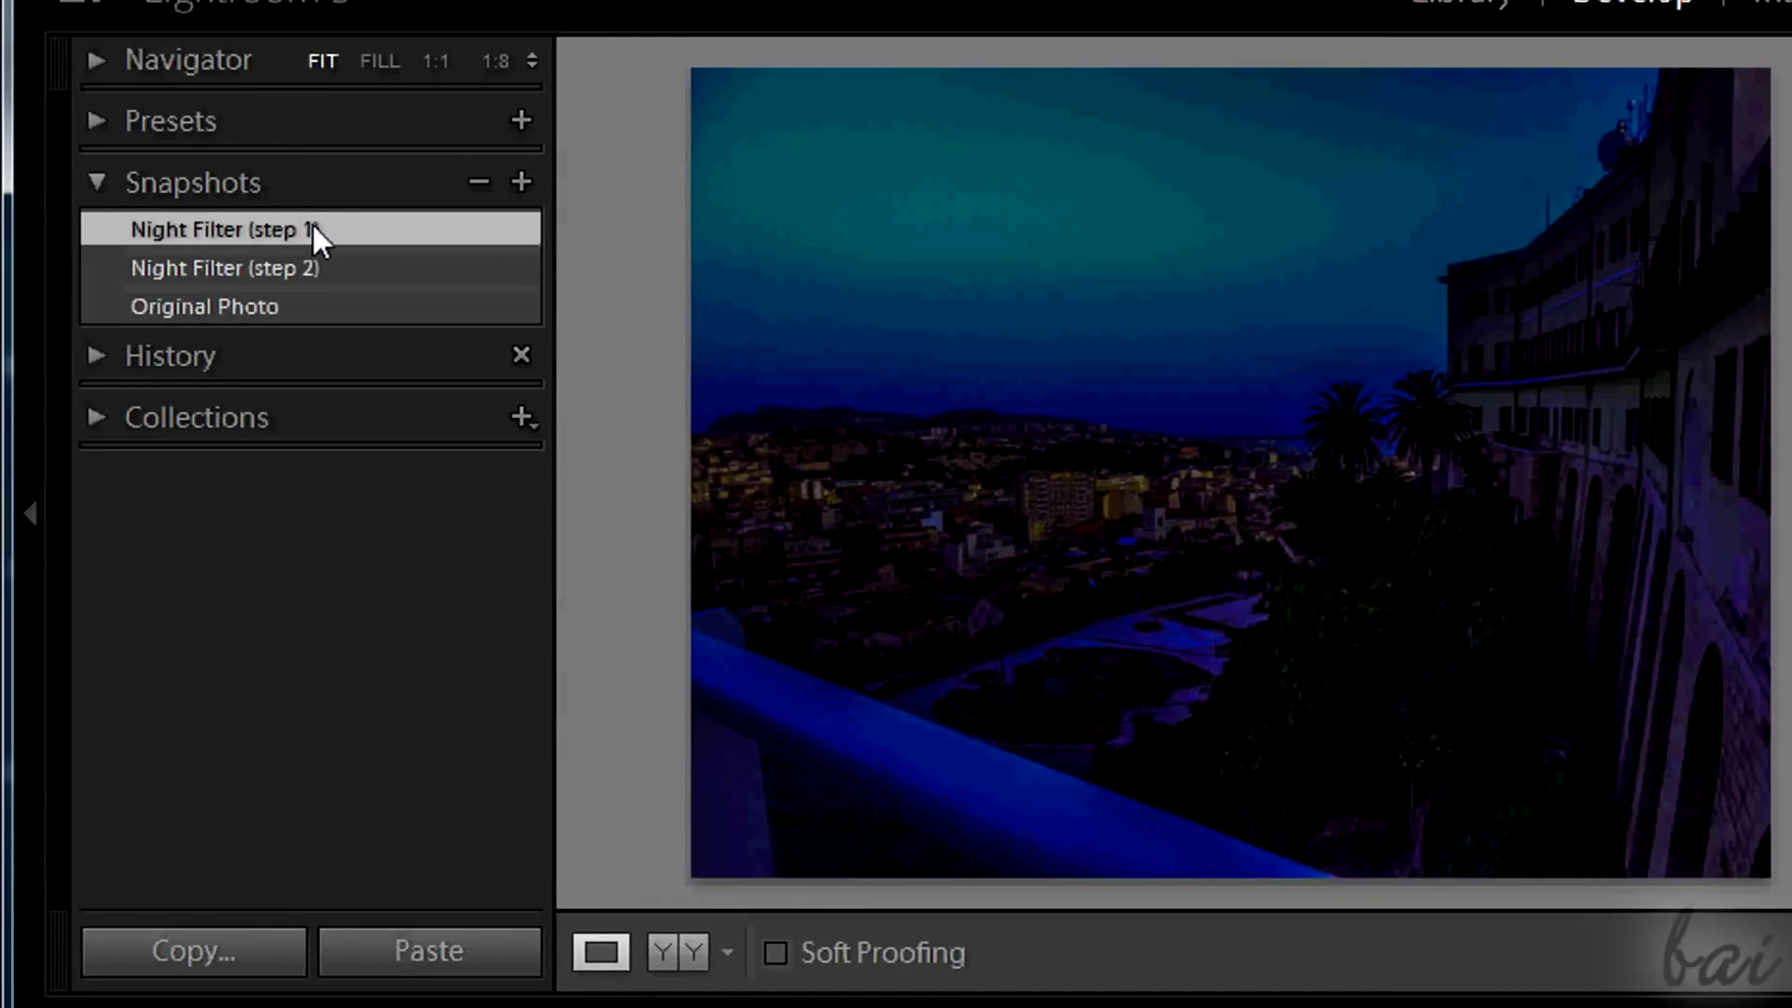
pyautogui.click(325, 265)
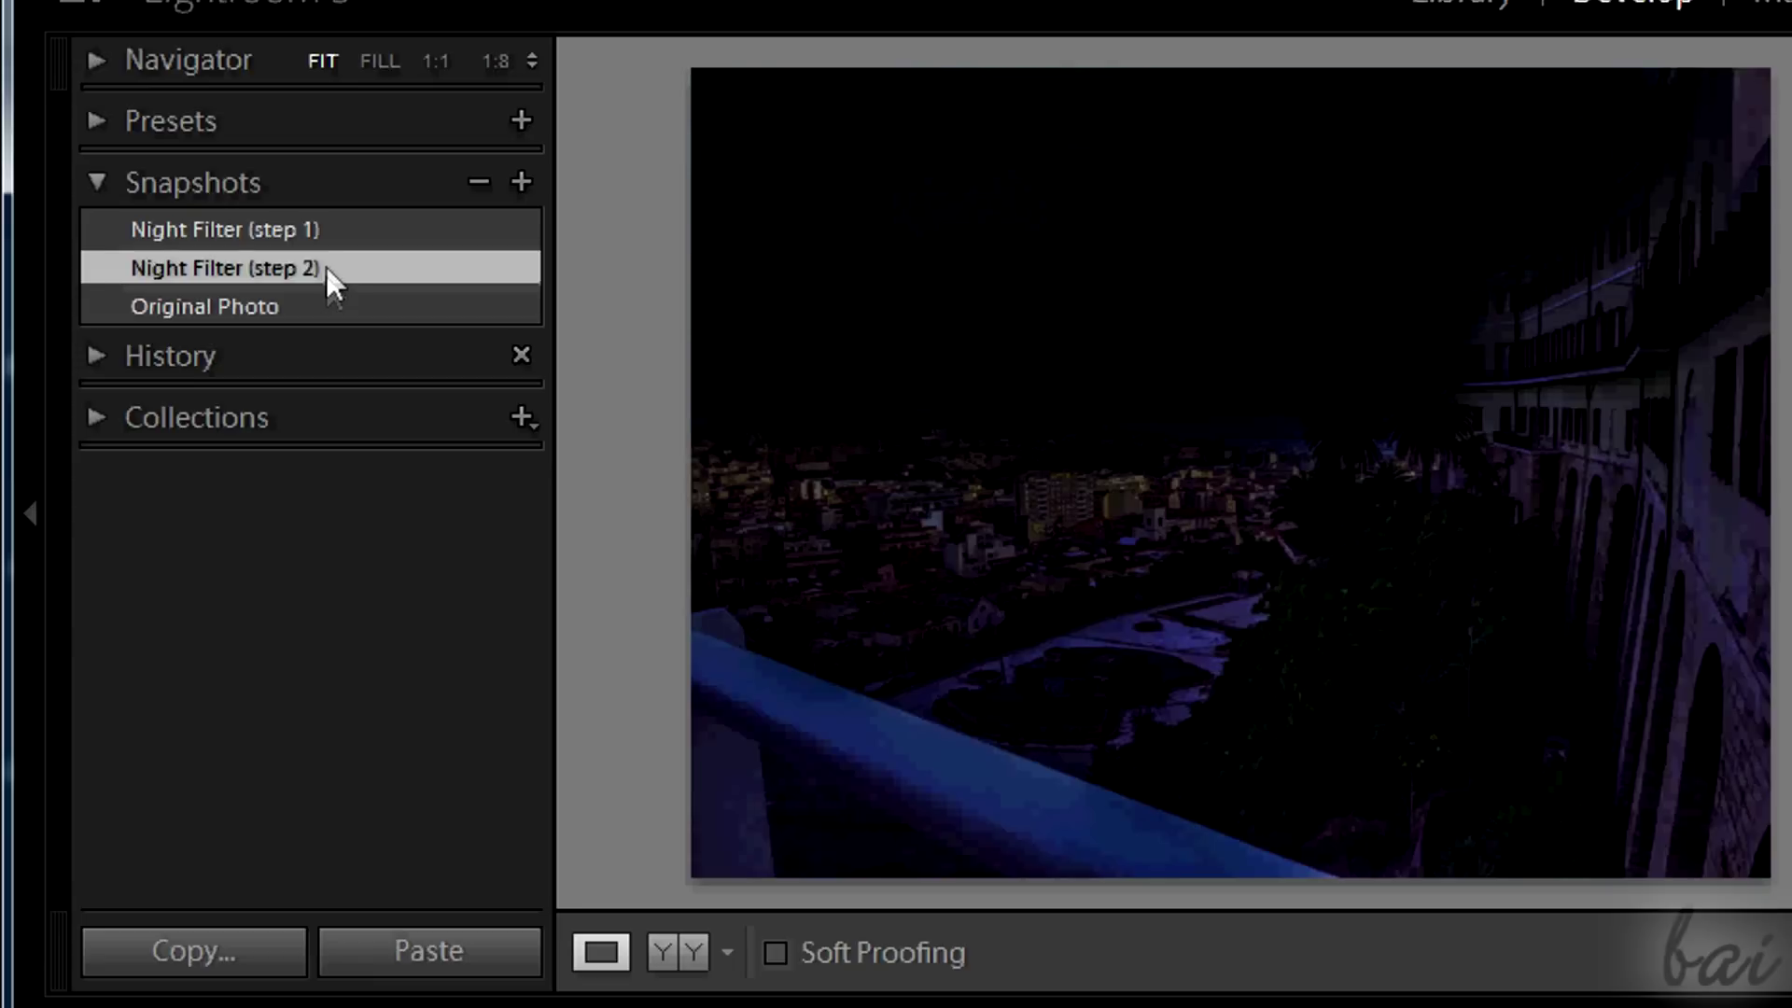
pyautogui.click(331, 297)
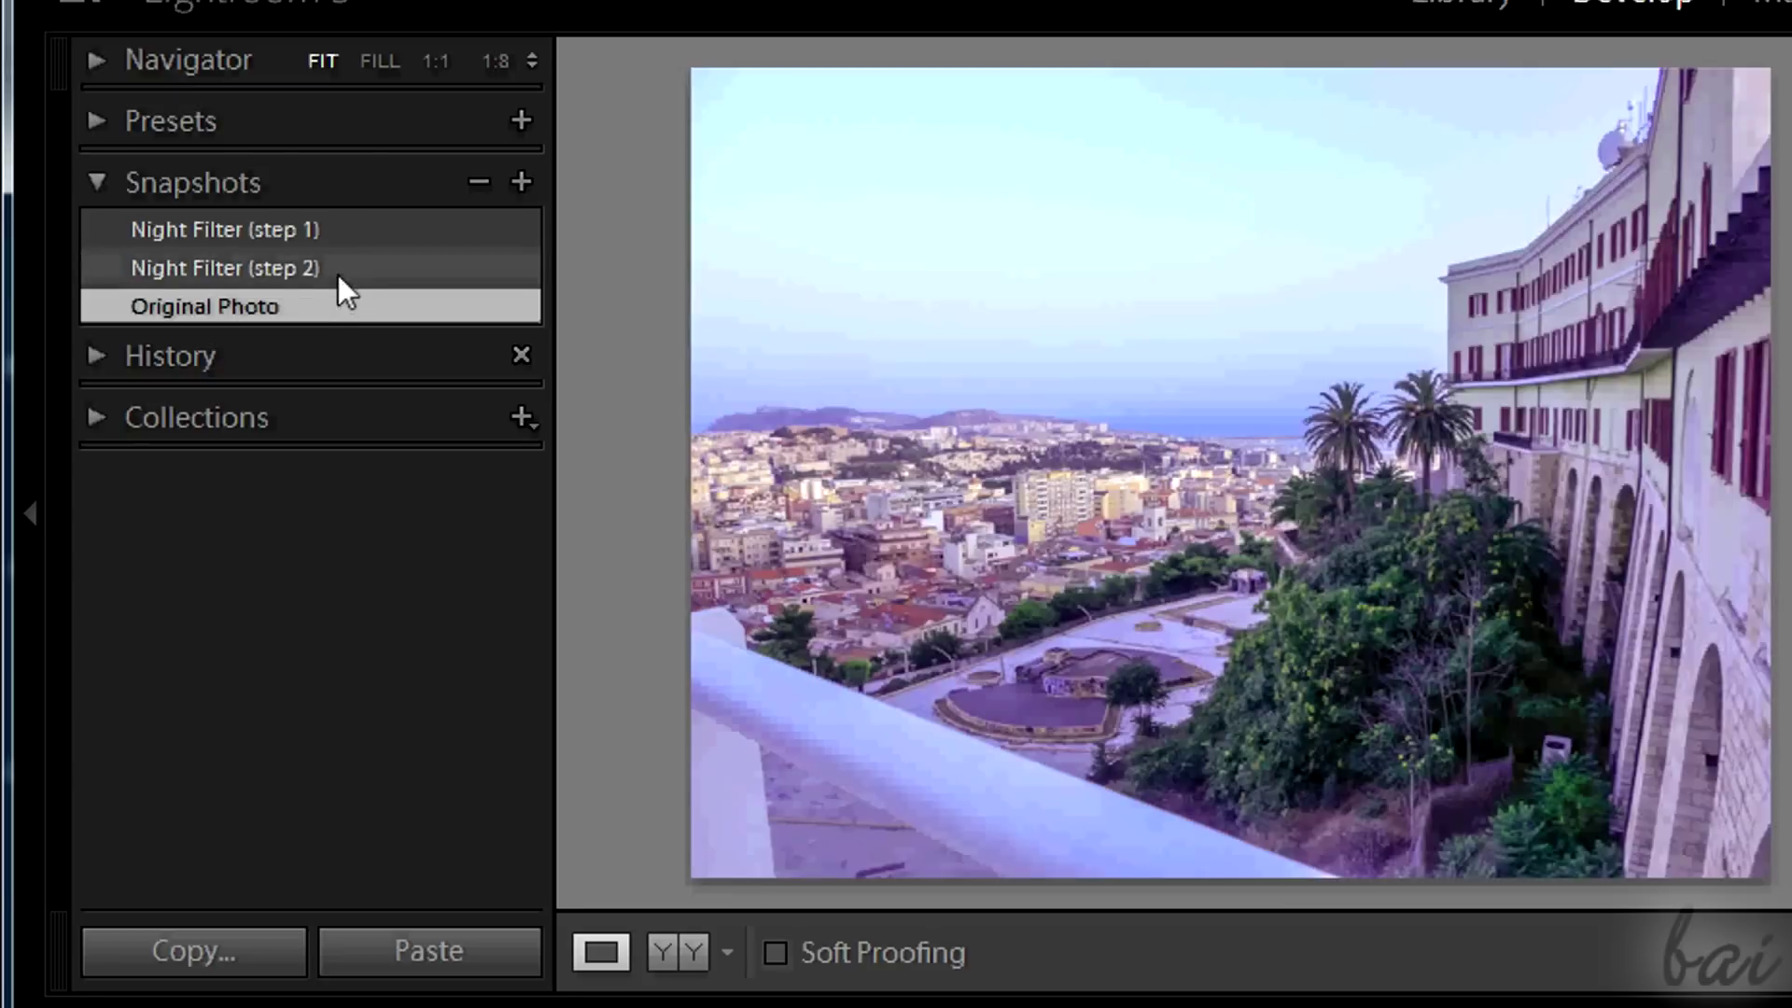
pyautogui.click(338, 270)
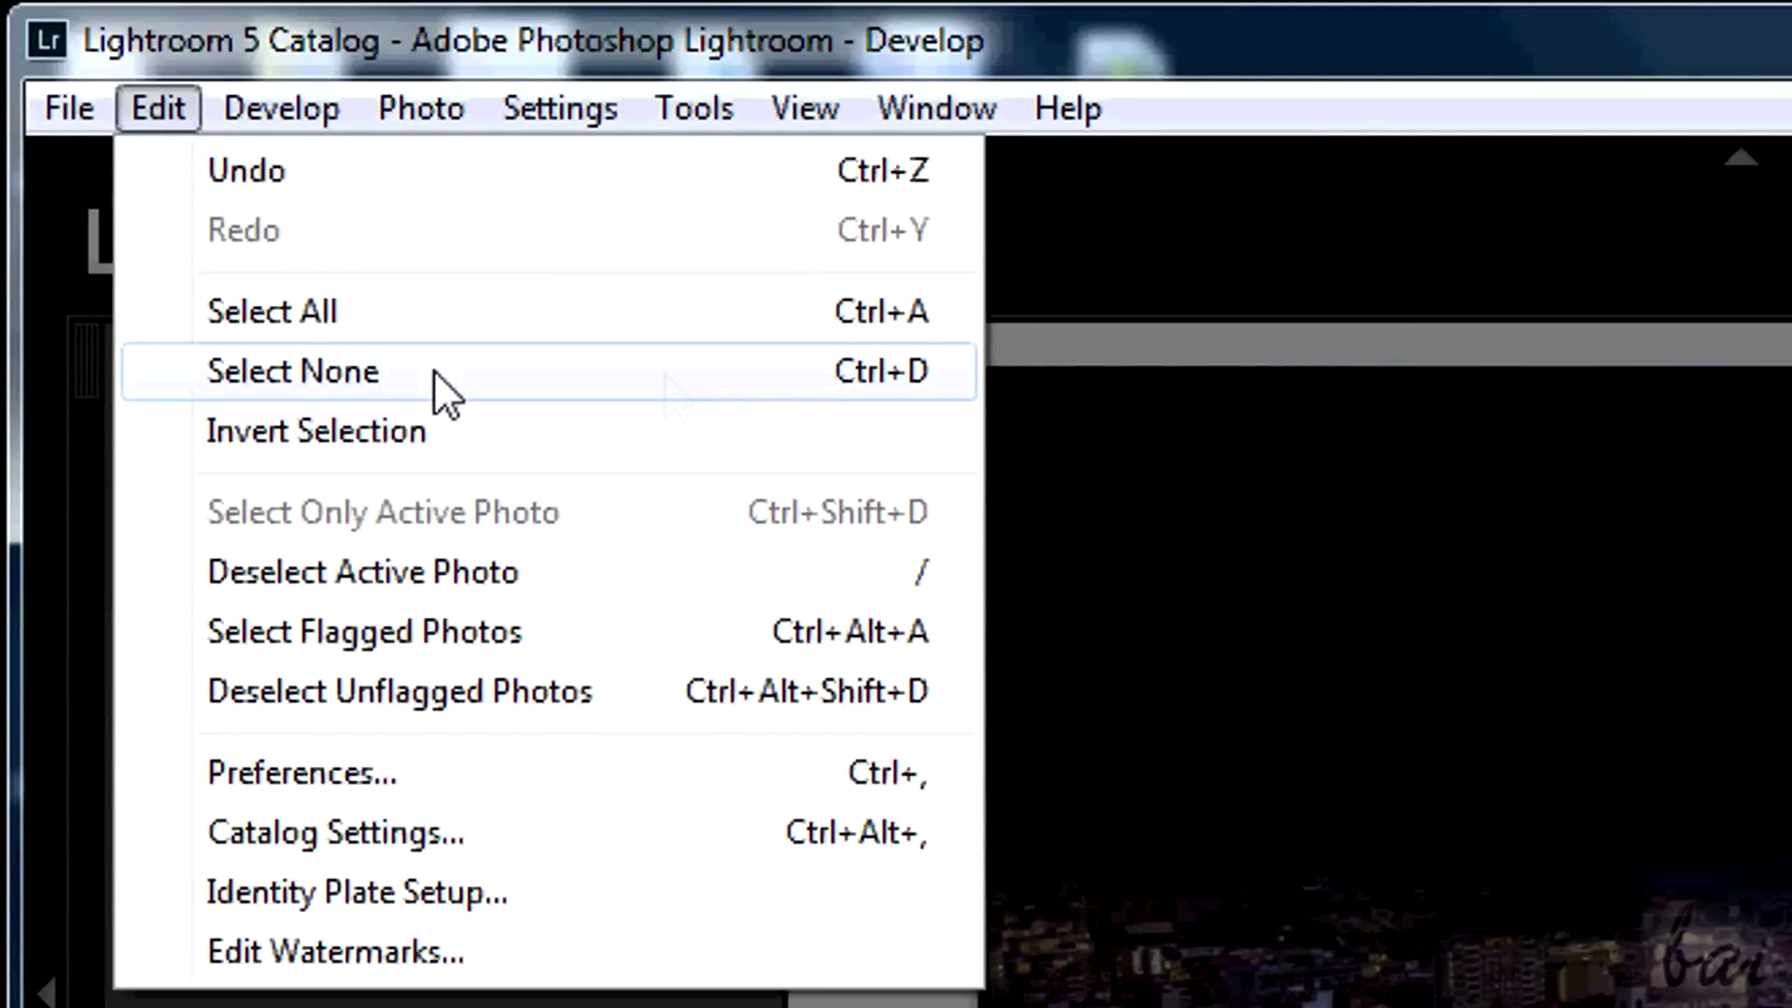
# Step: In Basic, set Highlights and Whites to −100, Blacks +100, Shadows +36 and Exposure −1.31
pyautogui.click(1152, 288)
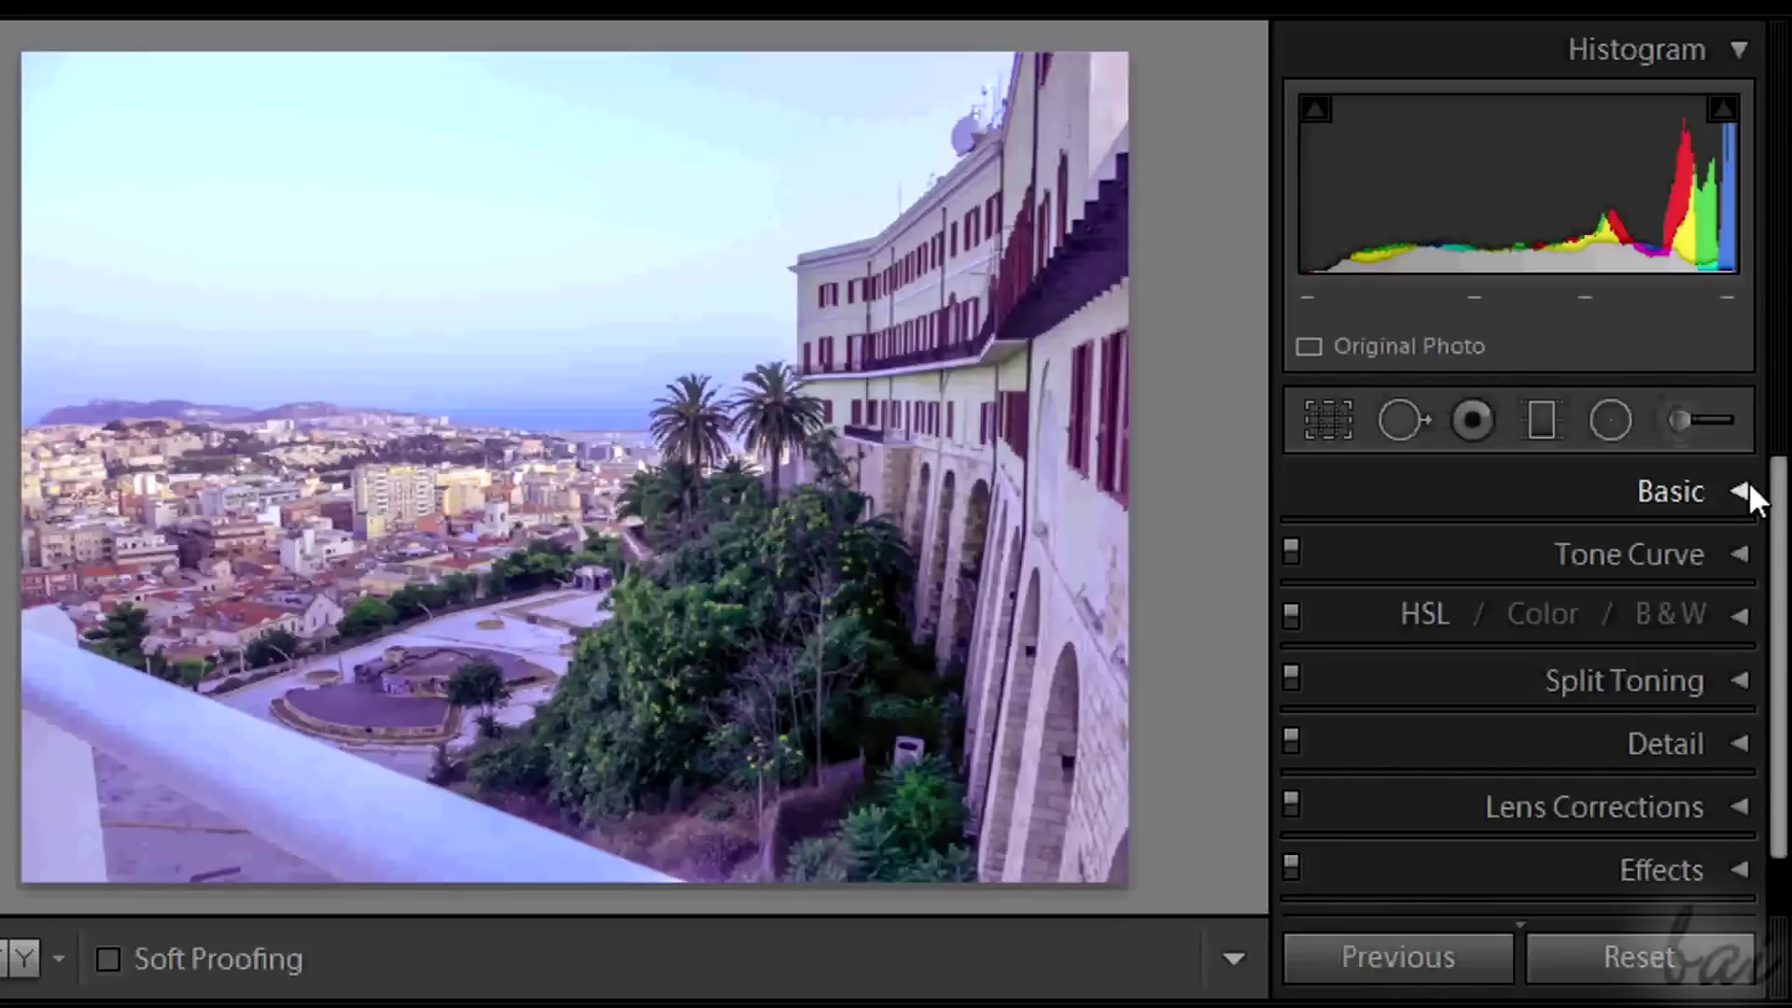
pyautogui.click(1740, 492)
pyautogui.moveTo(1781, 550); pyautogui.dragTo(1782, 621)
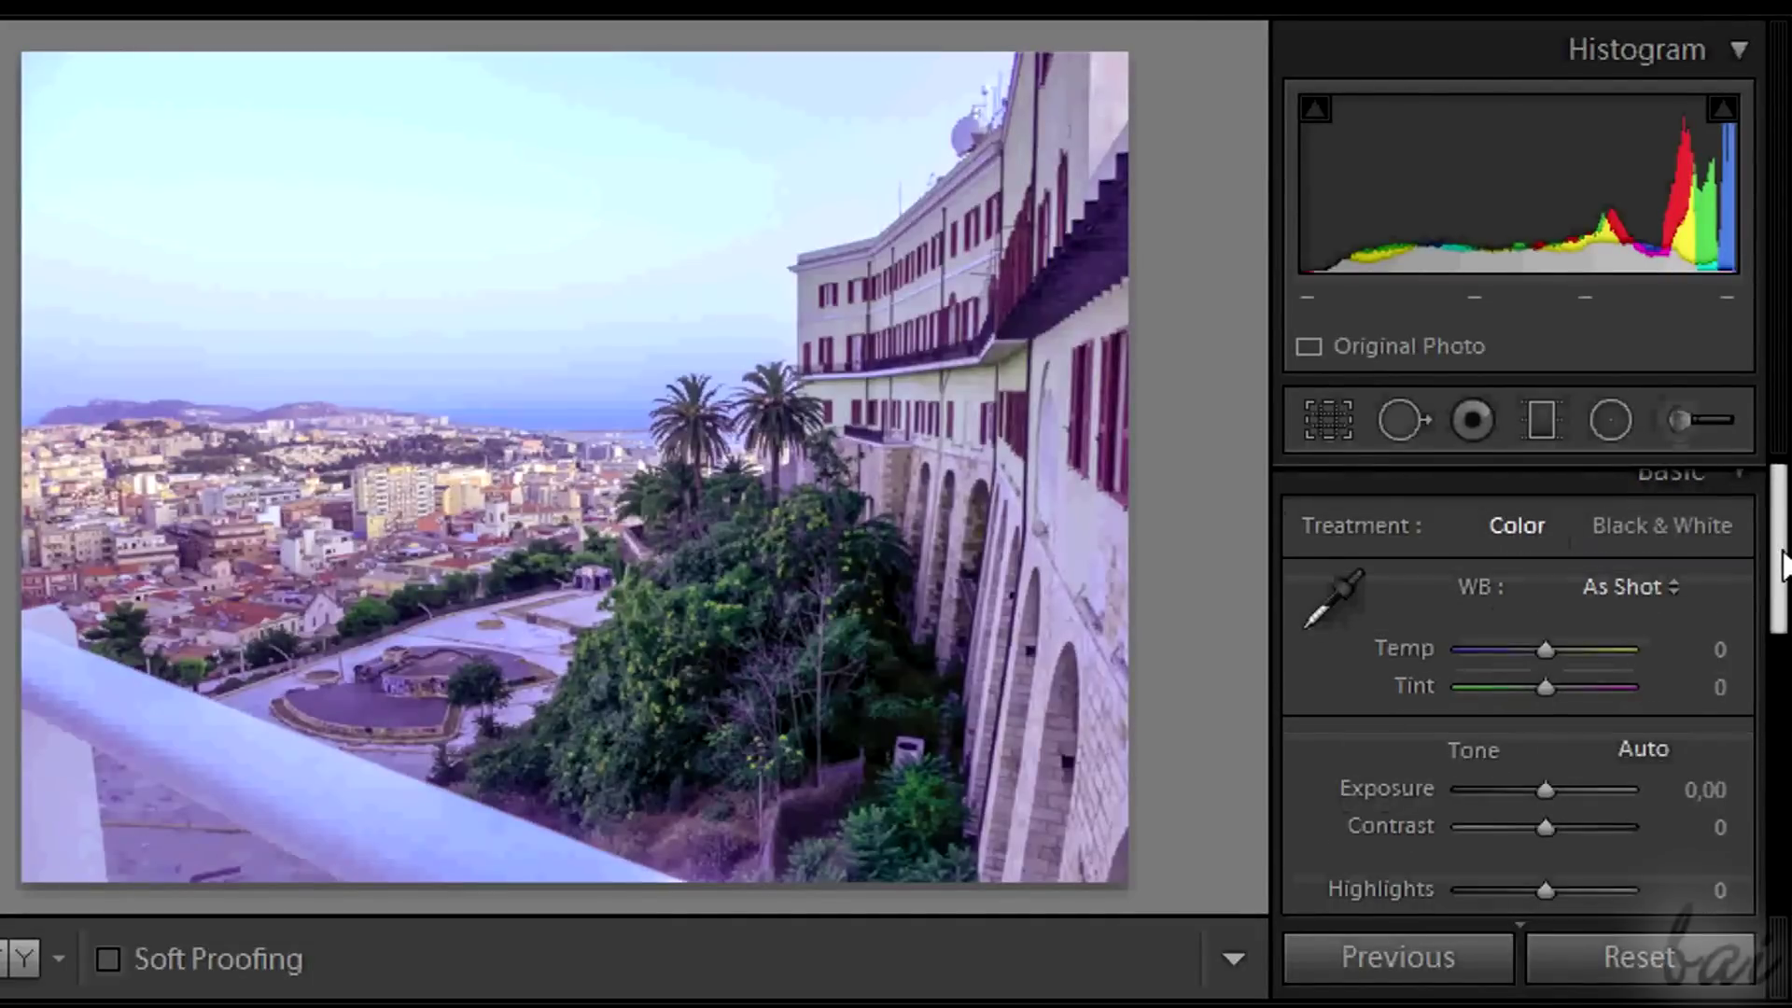
pyautogui.moveTo(1545, 707); pyautogui.dragTo(1428, 714)
pyautogui.moveTo(1547, 782); pyautogui.dragTo(1437, 784)
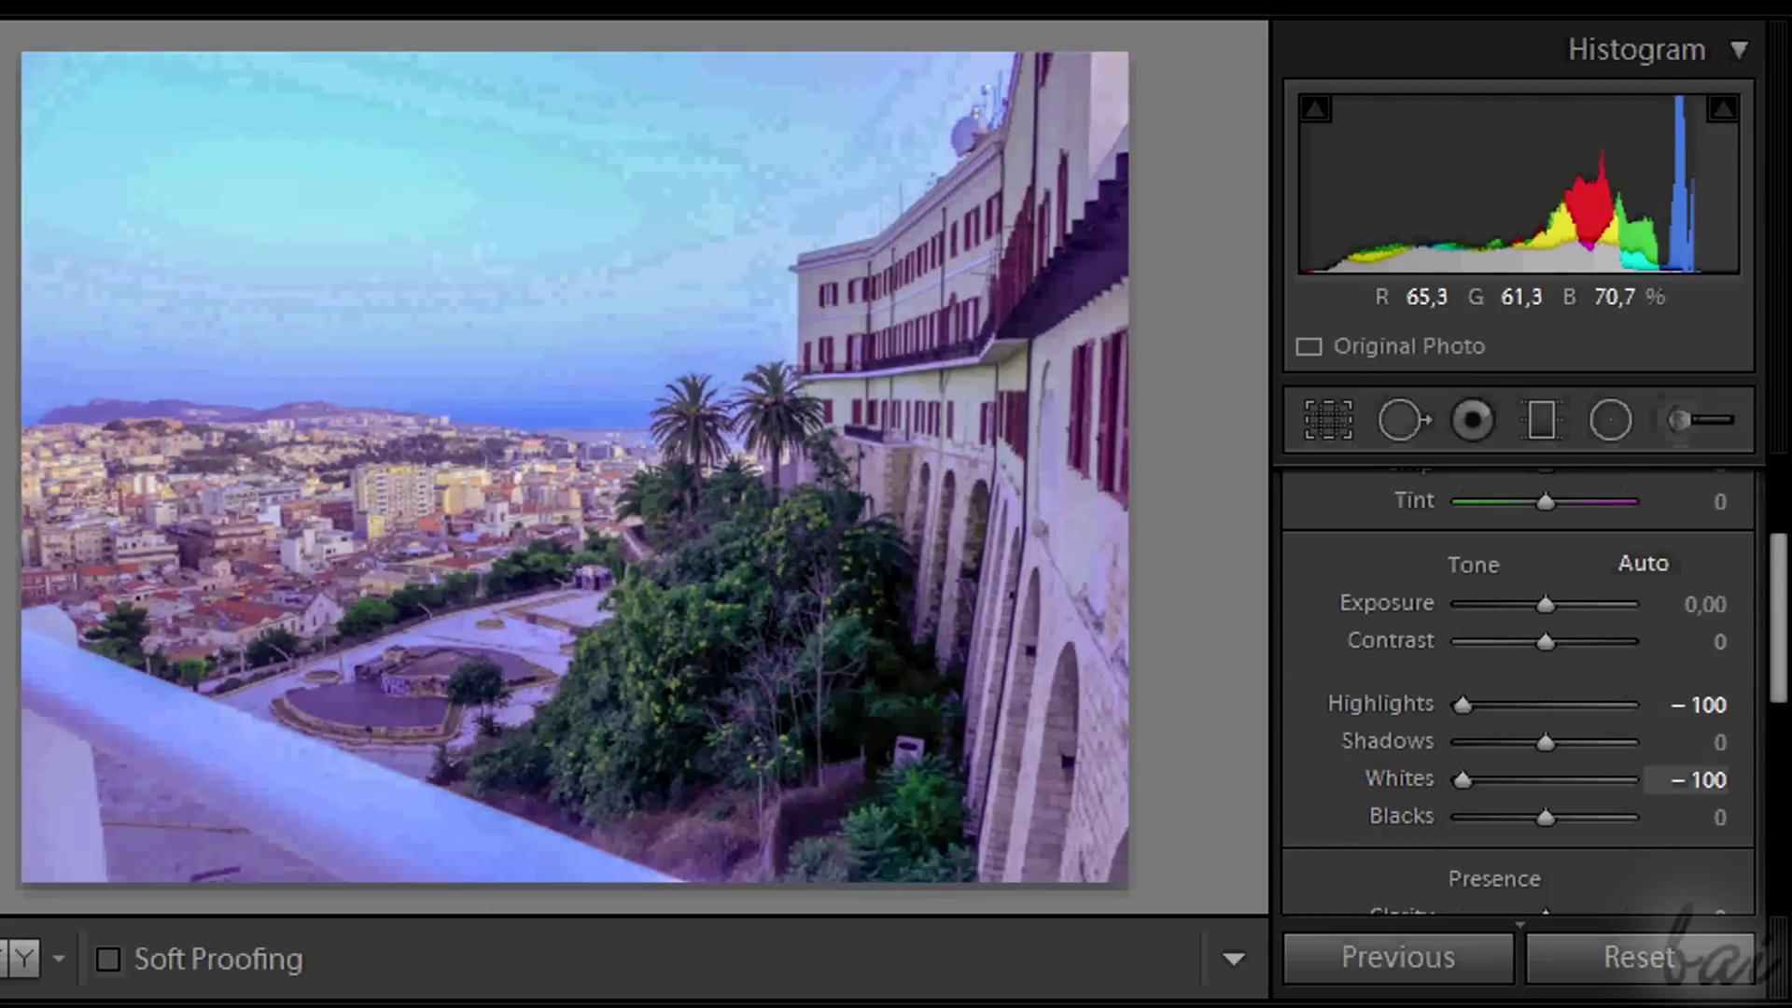
pyautogui.moveTo(1546, 818); pyautogui.dragTo(1689, 827)
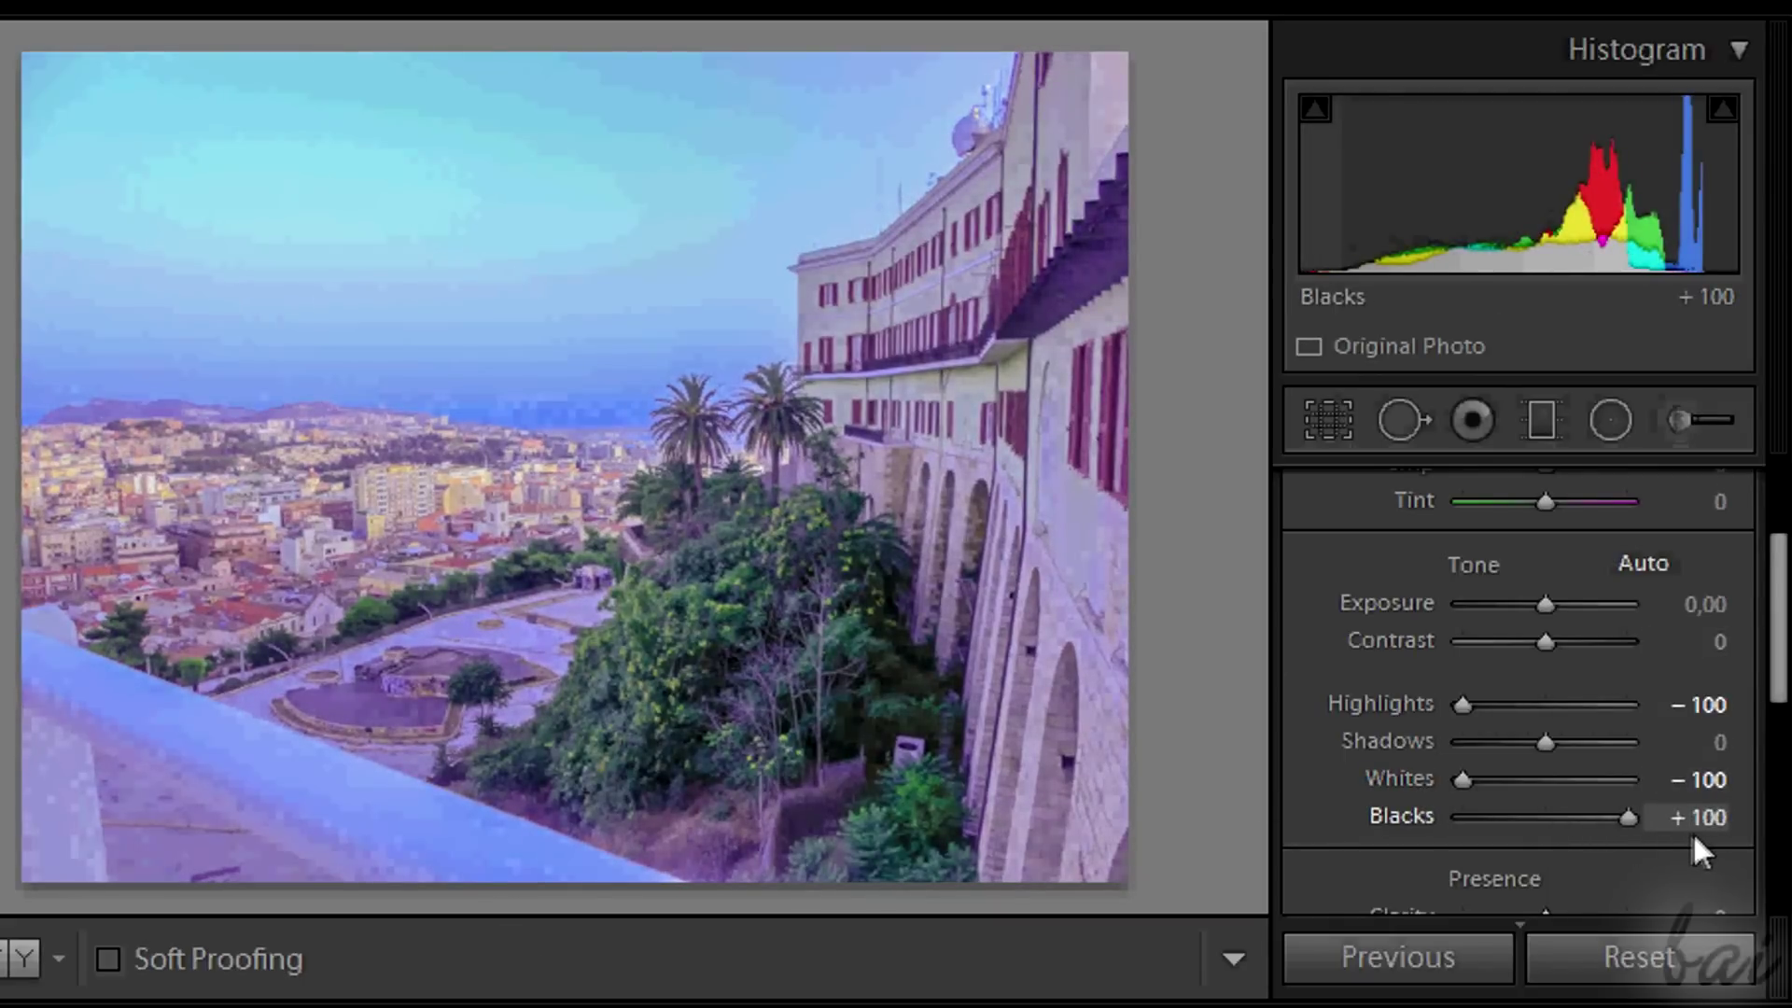
pyautogui.moveTo(1546, 741)
pyautogui.mouseDown()
pyautogui.moveTo(1598, 743)
pyautogui.moveTo(1576, 746)
pyautogui.mouseUp()
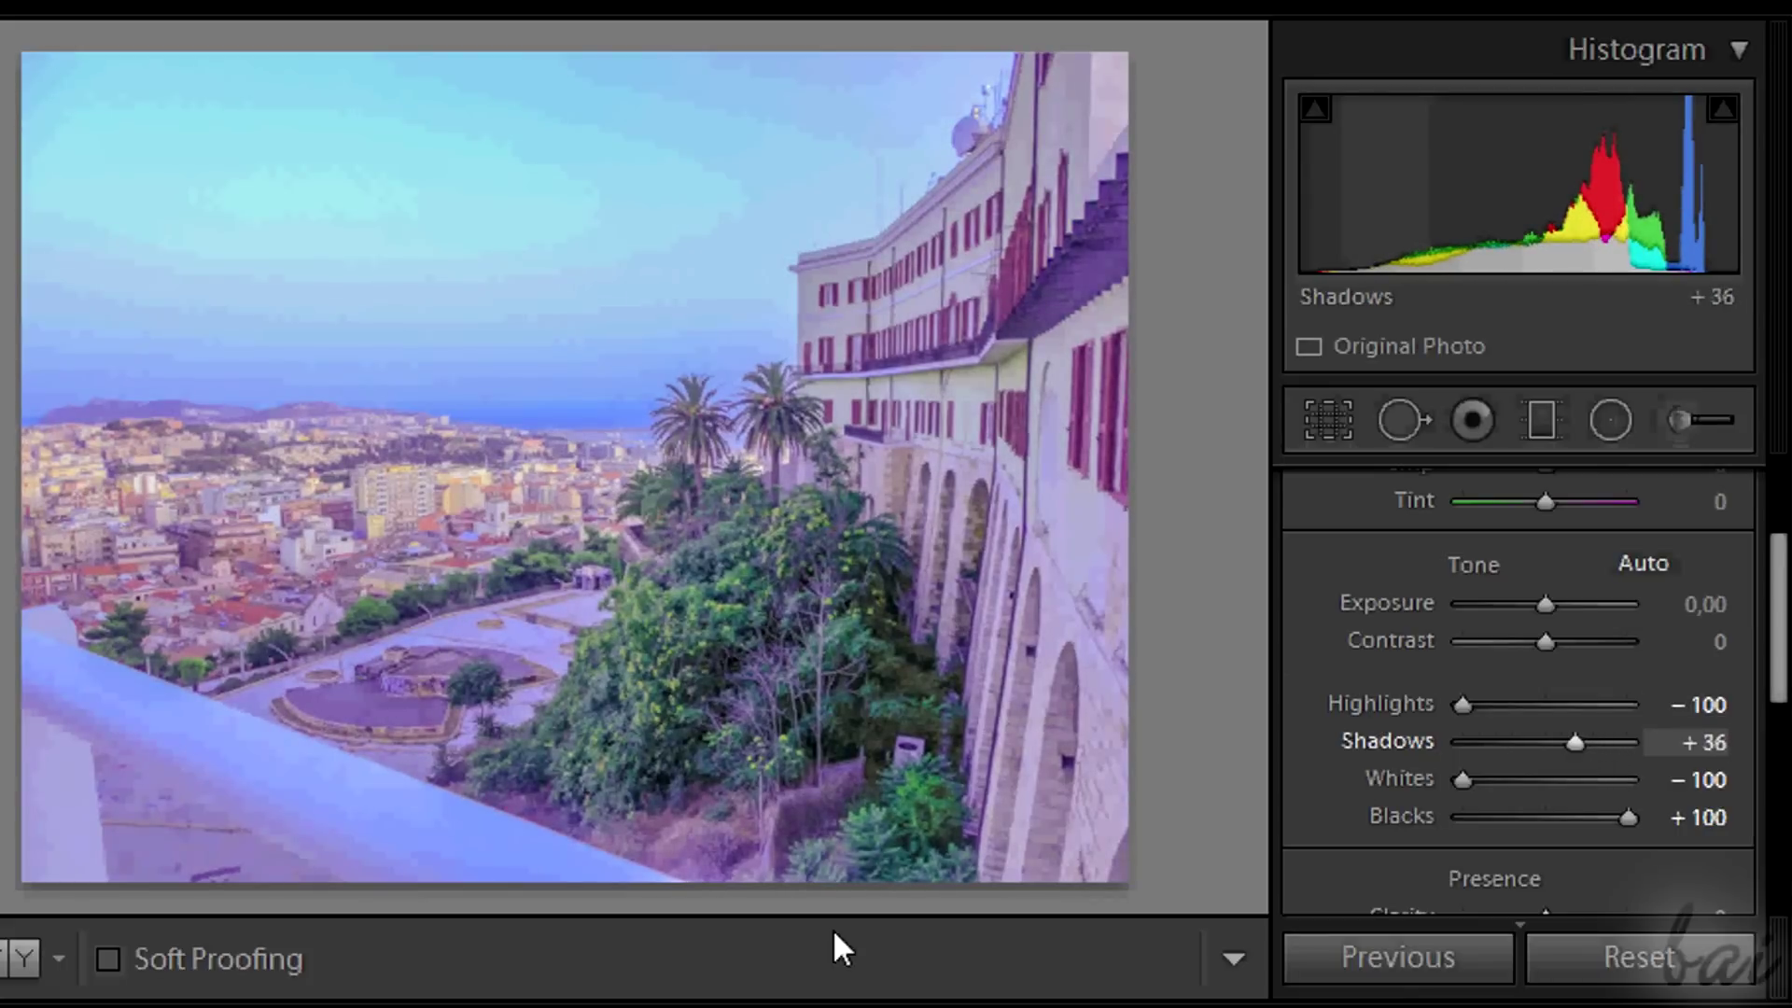
pyautogui.moveTo(1553, 608); pyautogui.dragTo(1532, 606)
# Step: Push Contrast and Clarity both to +100
pyautogui.scroll(2, 1549, 672)
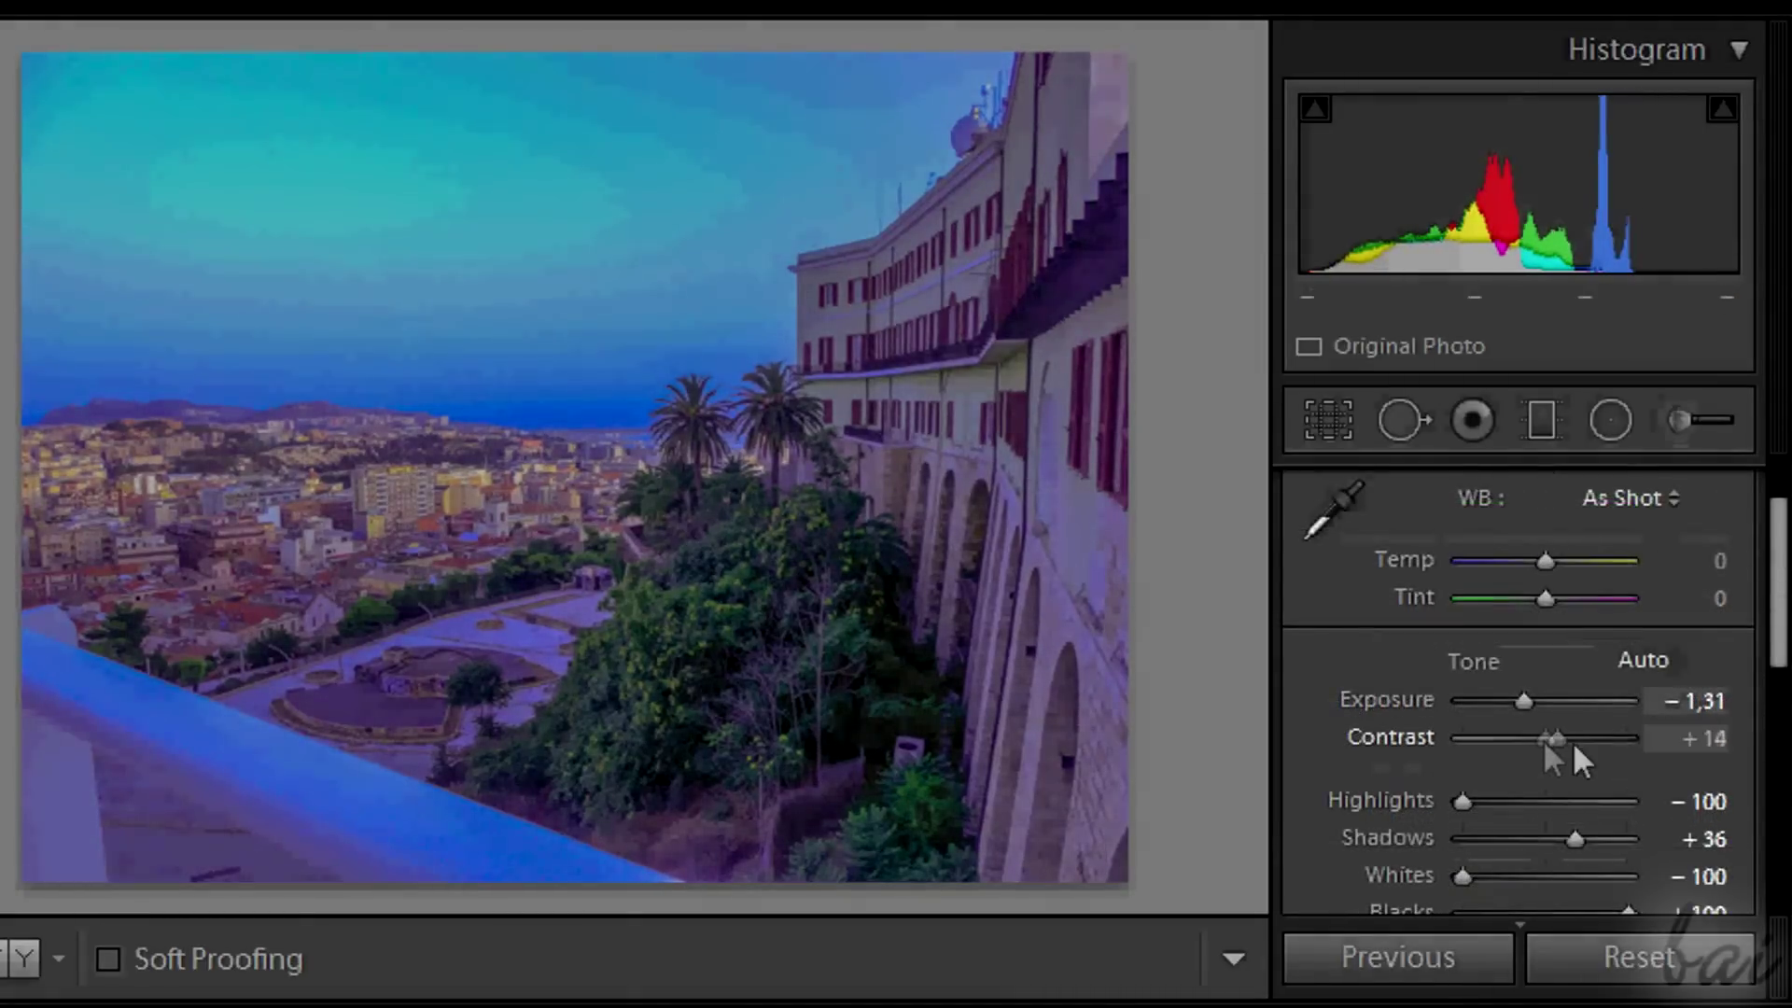
pyautogui.moveTo(1555, 739); pyautogui.dragTo(1667, 767)
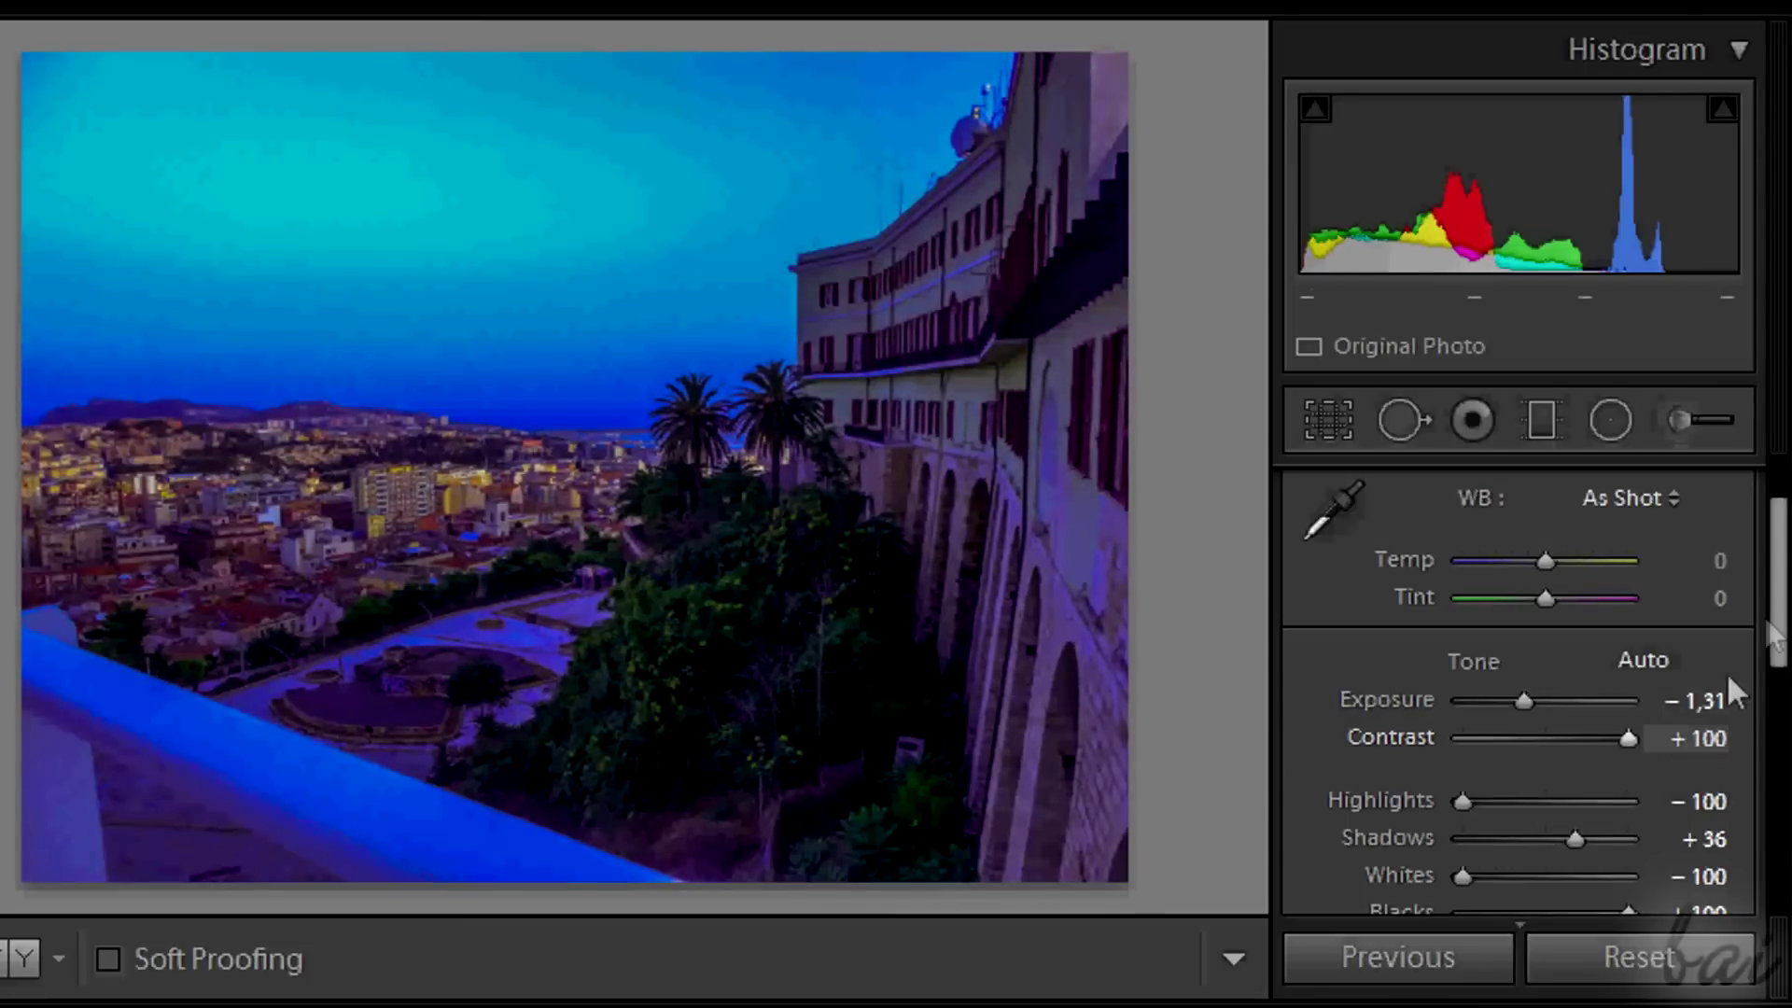
pyautogui.moveTo(1780, 602); pyautogui.dragTo(1781, 714)
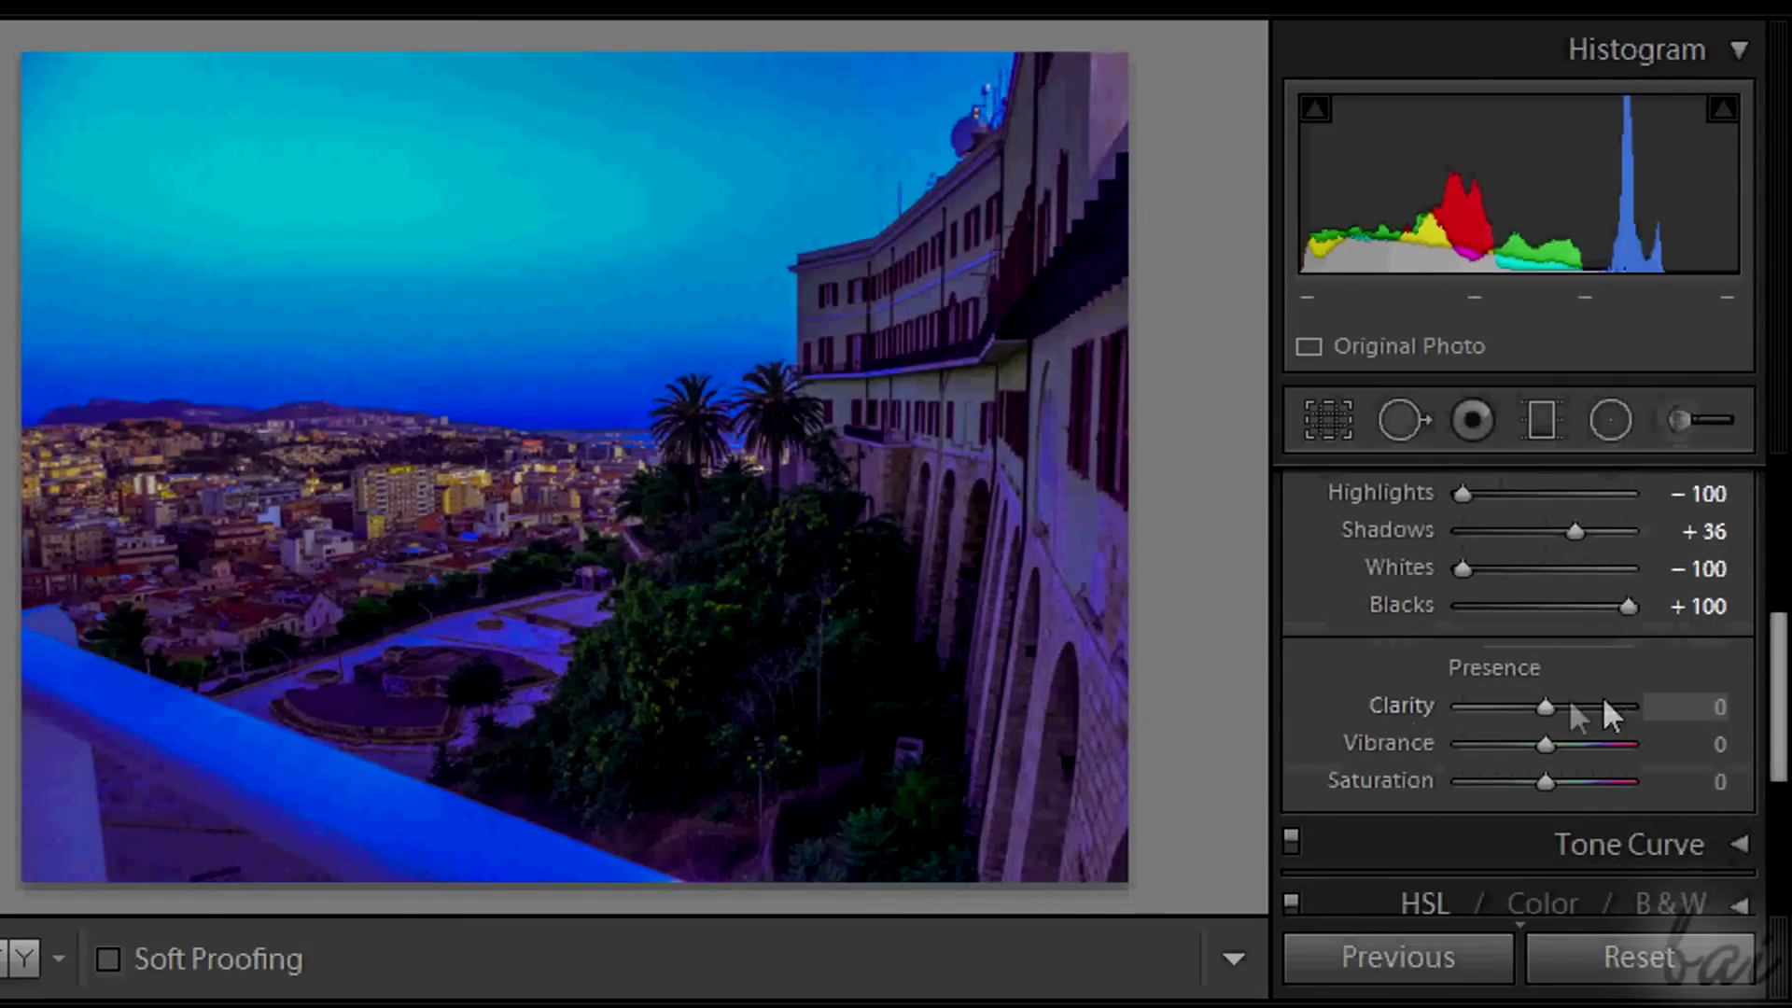
pyautogui.moveTo(1547, 707); pyautogui.dragTo(1650, 718)
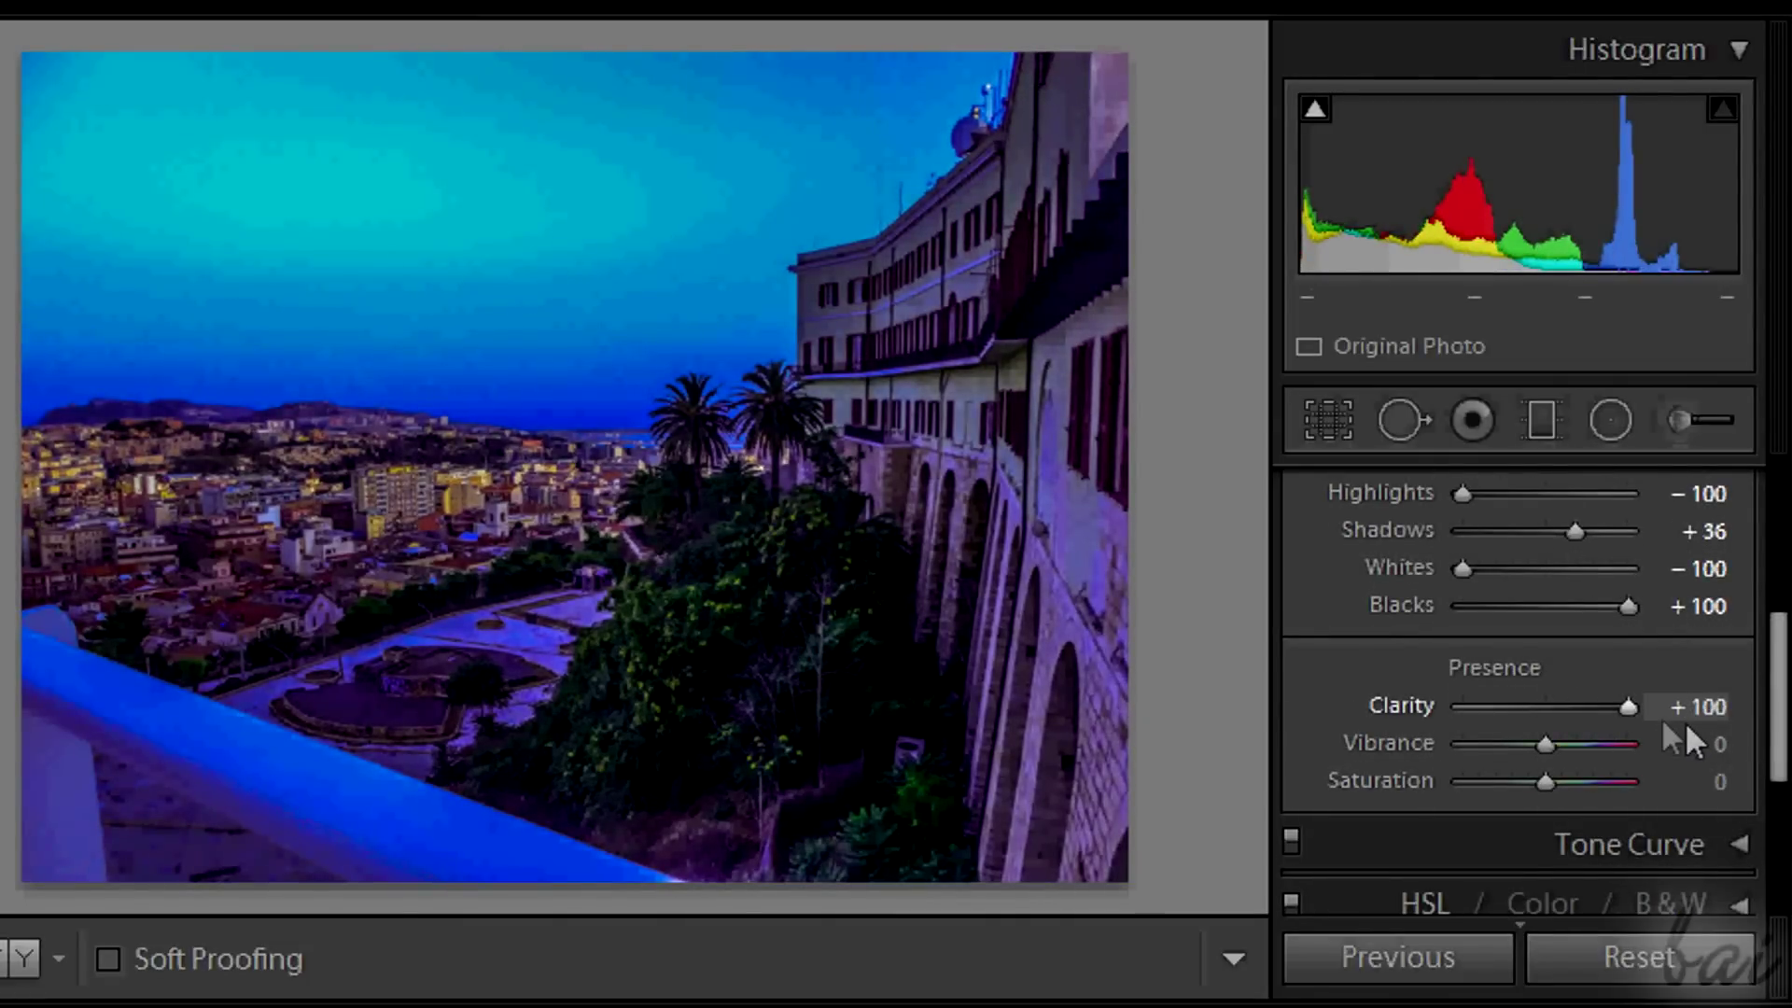
pyautogui.scroll(5, 1684, 720)
pyautogui.moveTo(1546, 651); pyautogui.dragTo(1503, 657)
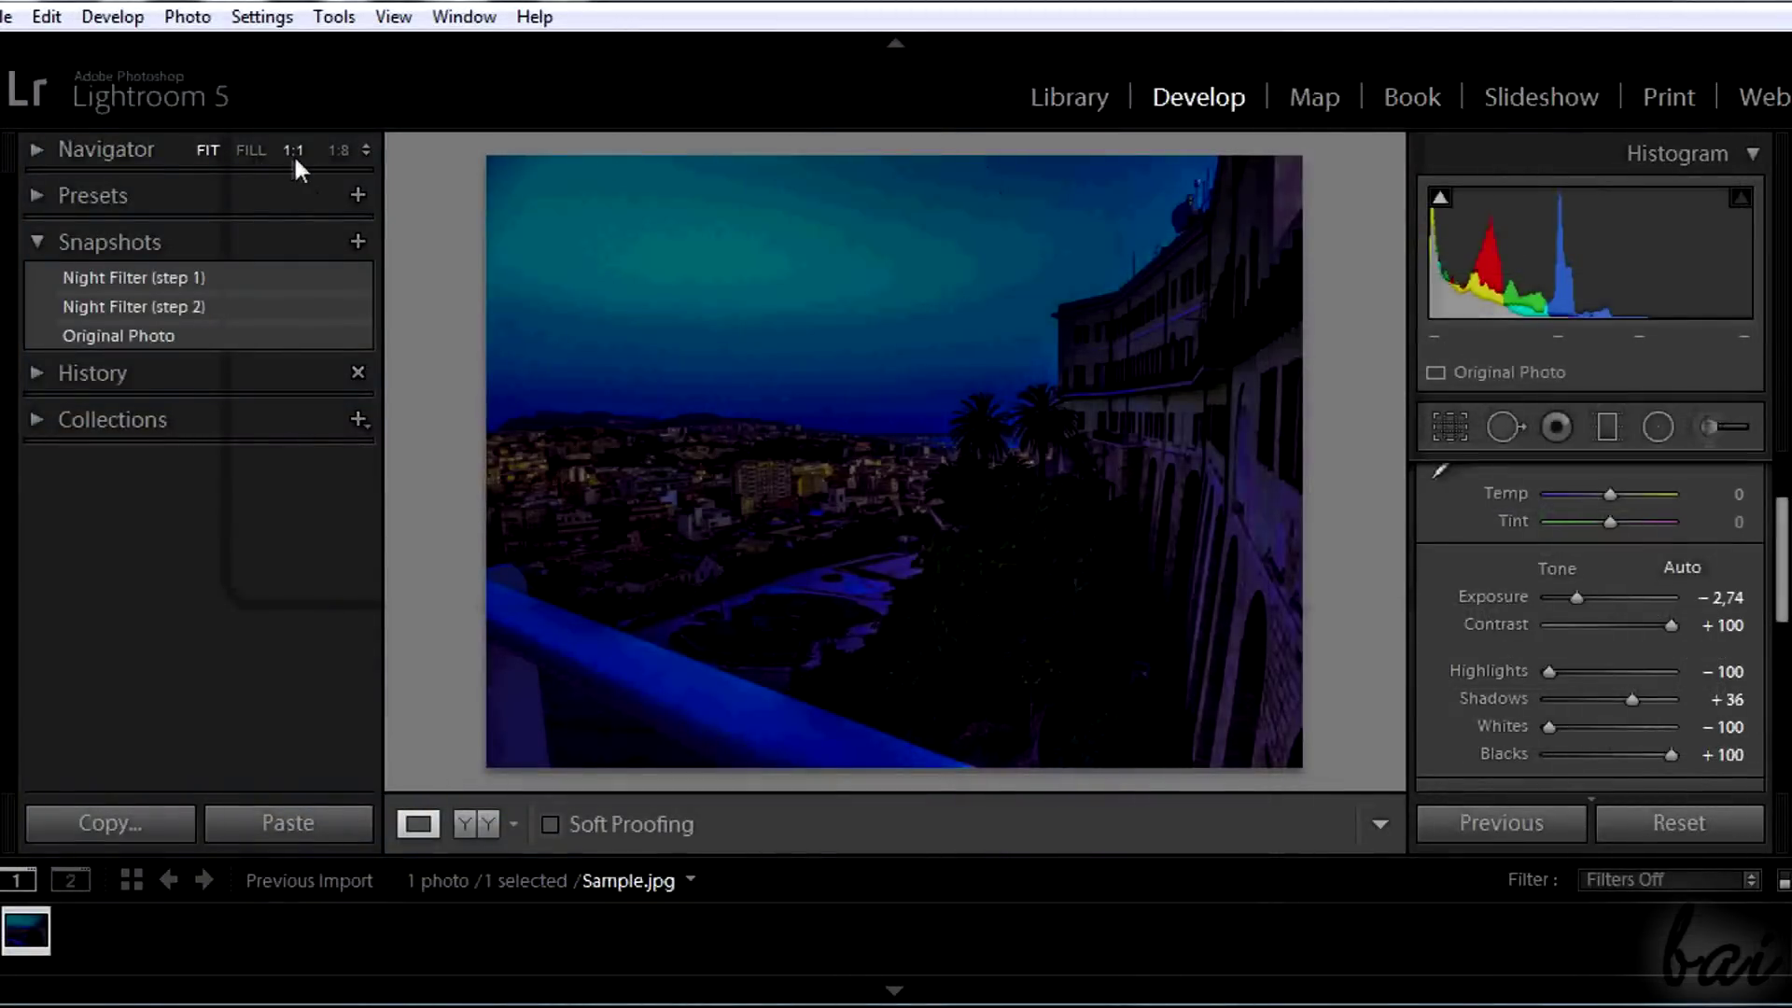
# Step: Check the sky at 100% zoom and lower Exposure to −2.74
pyautogui.click(293, 150)
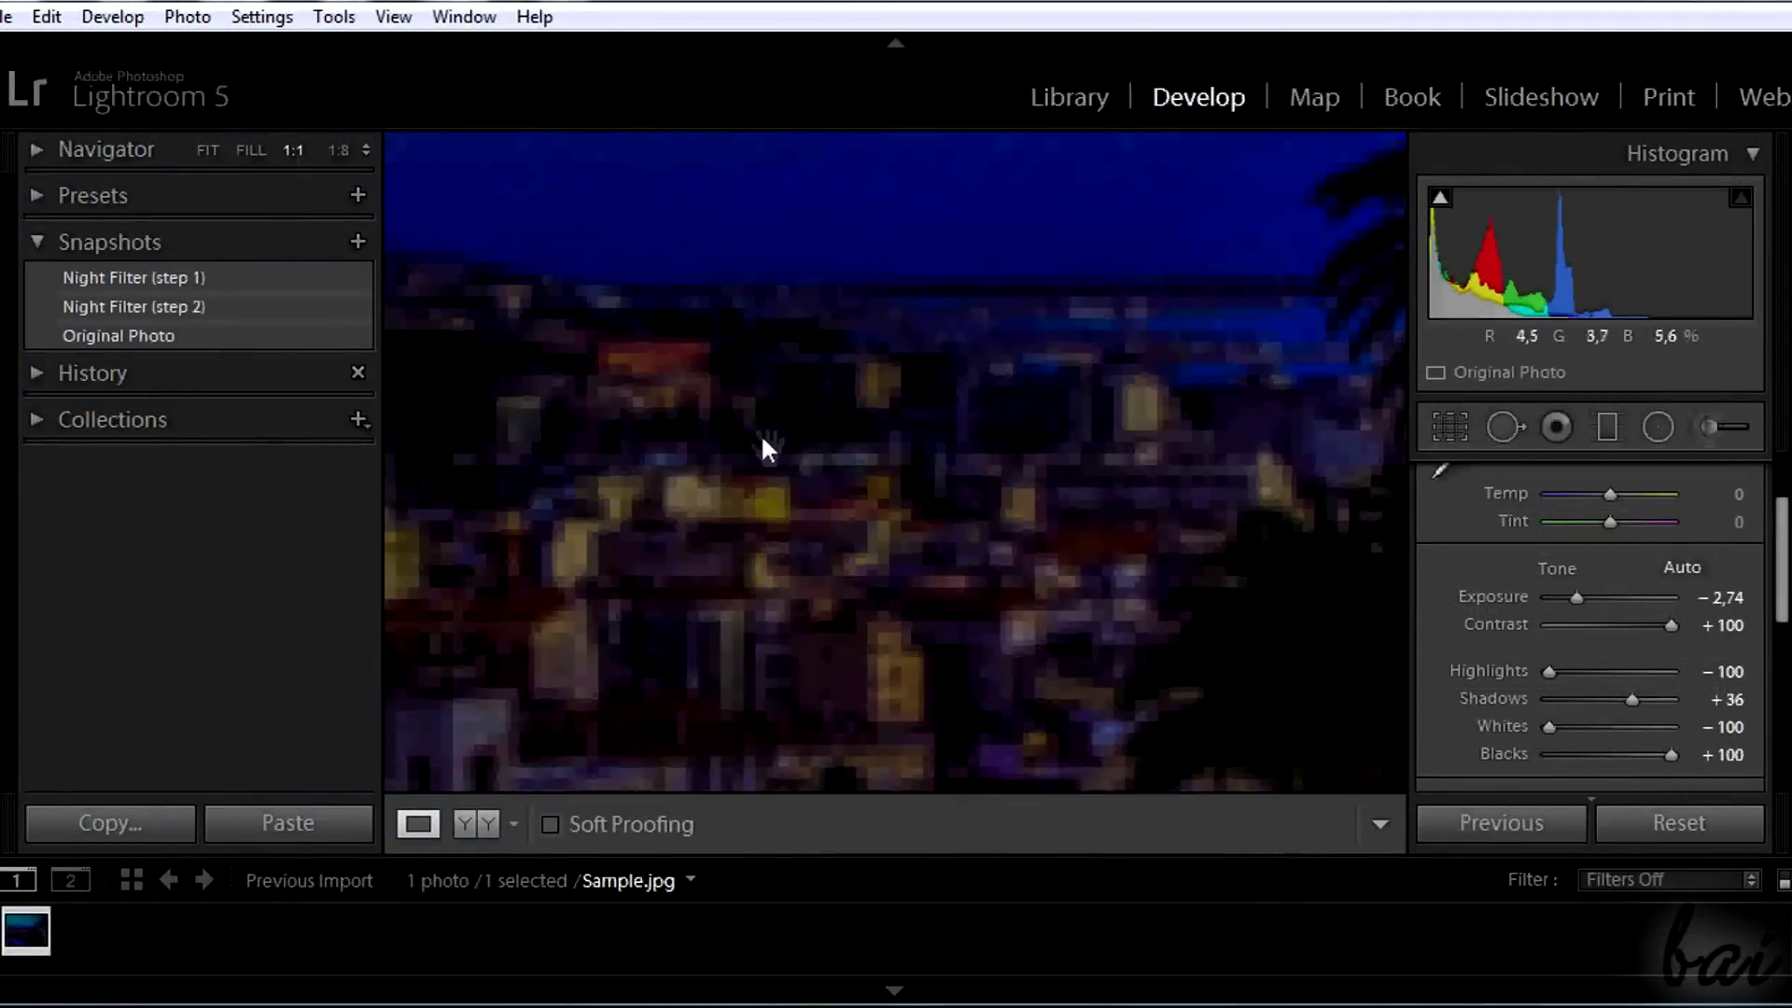
pyautogui.moveTo(767, 446)
pyautogui.mouseDown()
pyautogui.moveTo(1101, 600)
pyautogui.moveTo(912, 541)
pyautogui.moveTo(940, 564)
pyautogui.moveTo(765, 579)
pyautogui.mouseUp()
pyautogui.click(912, 534)
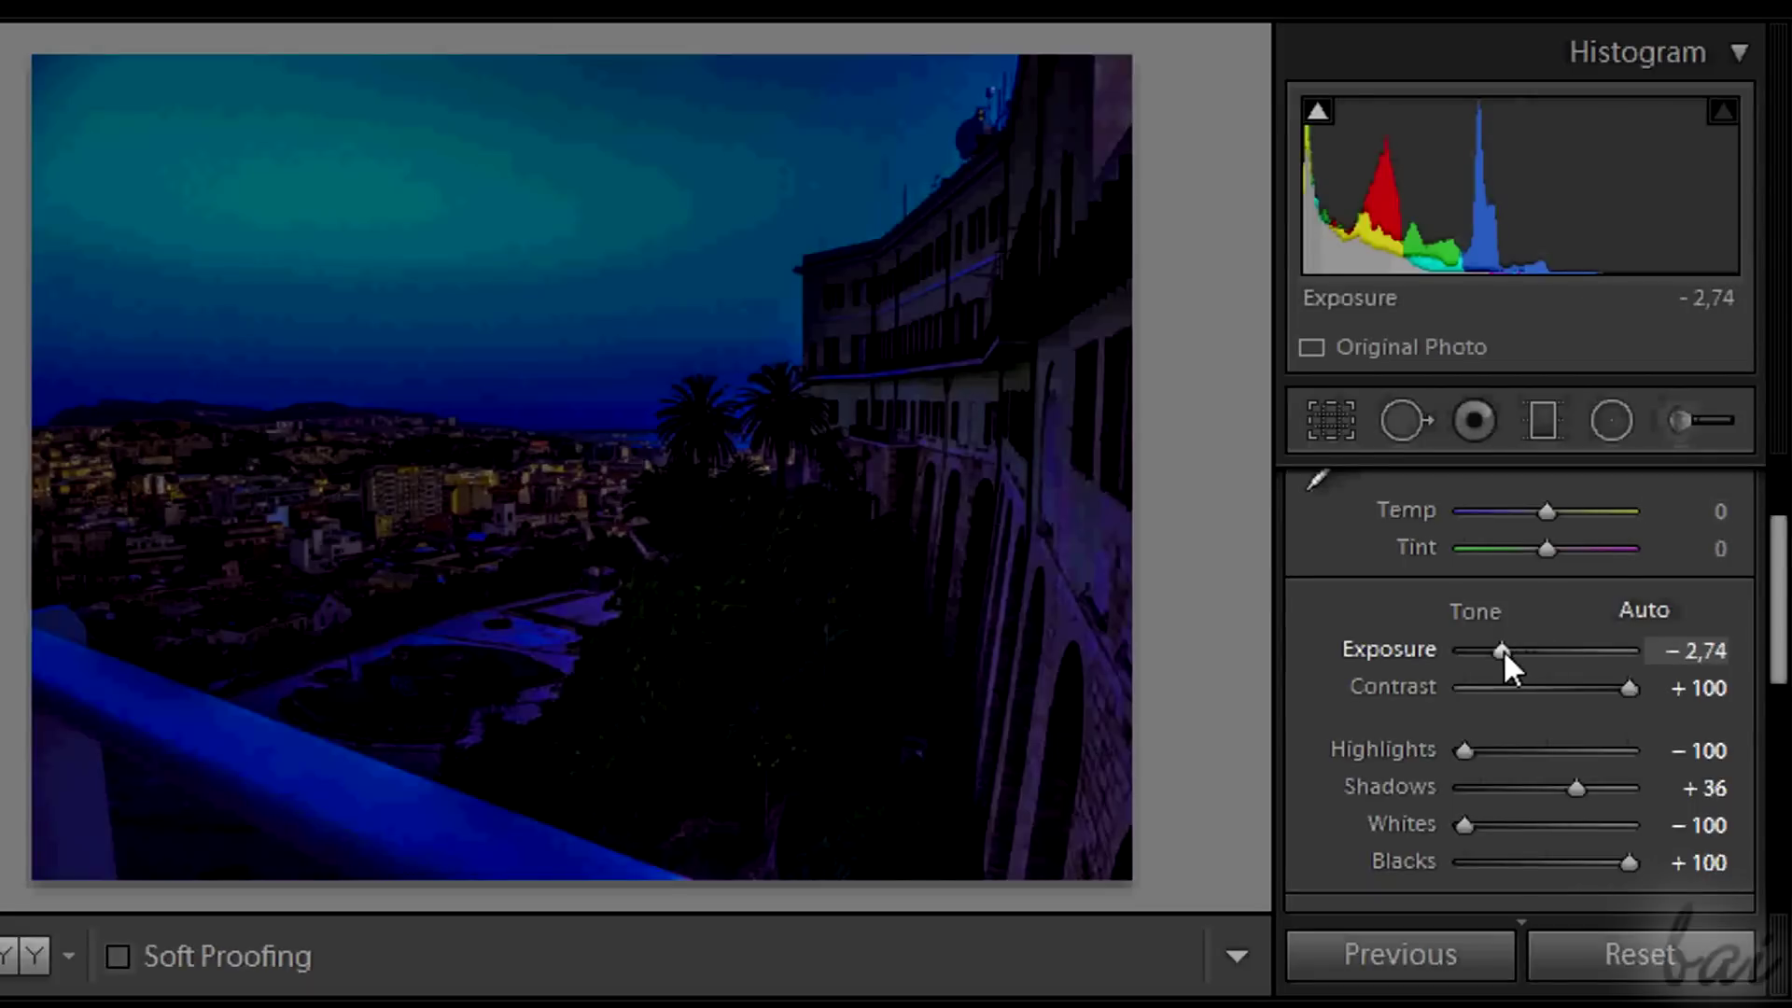
pyautogui.moveTo(1502, 650)
pyautogui.mouseDown()
pyautogui.moveTo(1456, 656)
pyautogui.moveTo(1521, 653)
pyautogui.moveTo(1497, 653)
pyautogui.mouseUp()
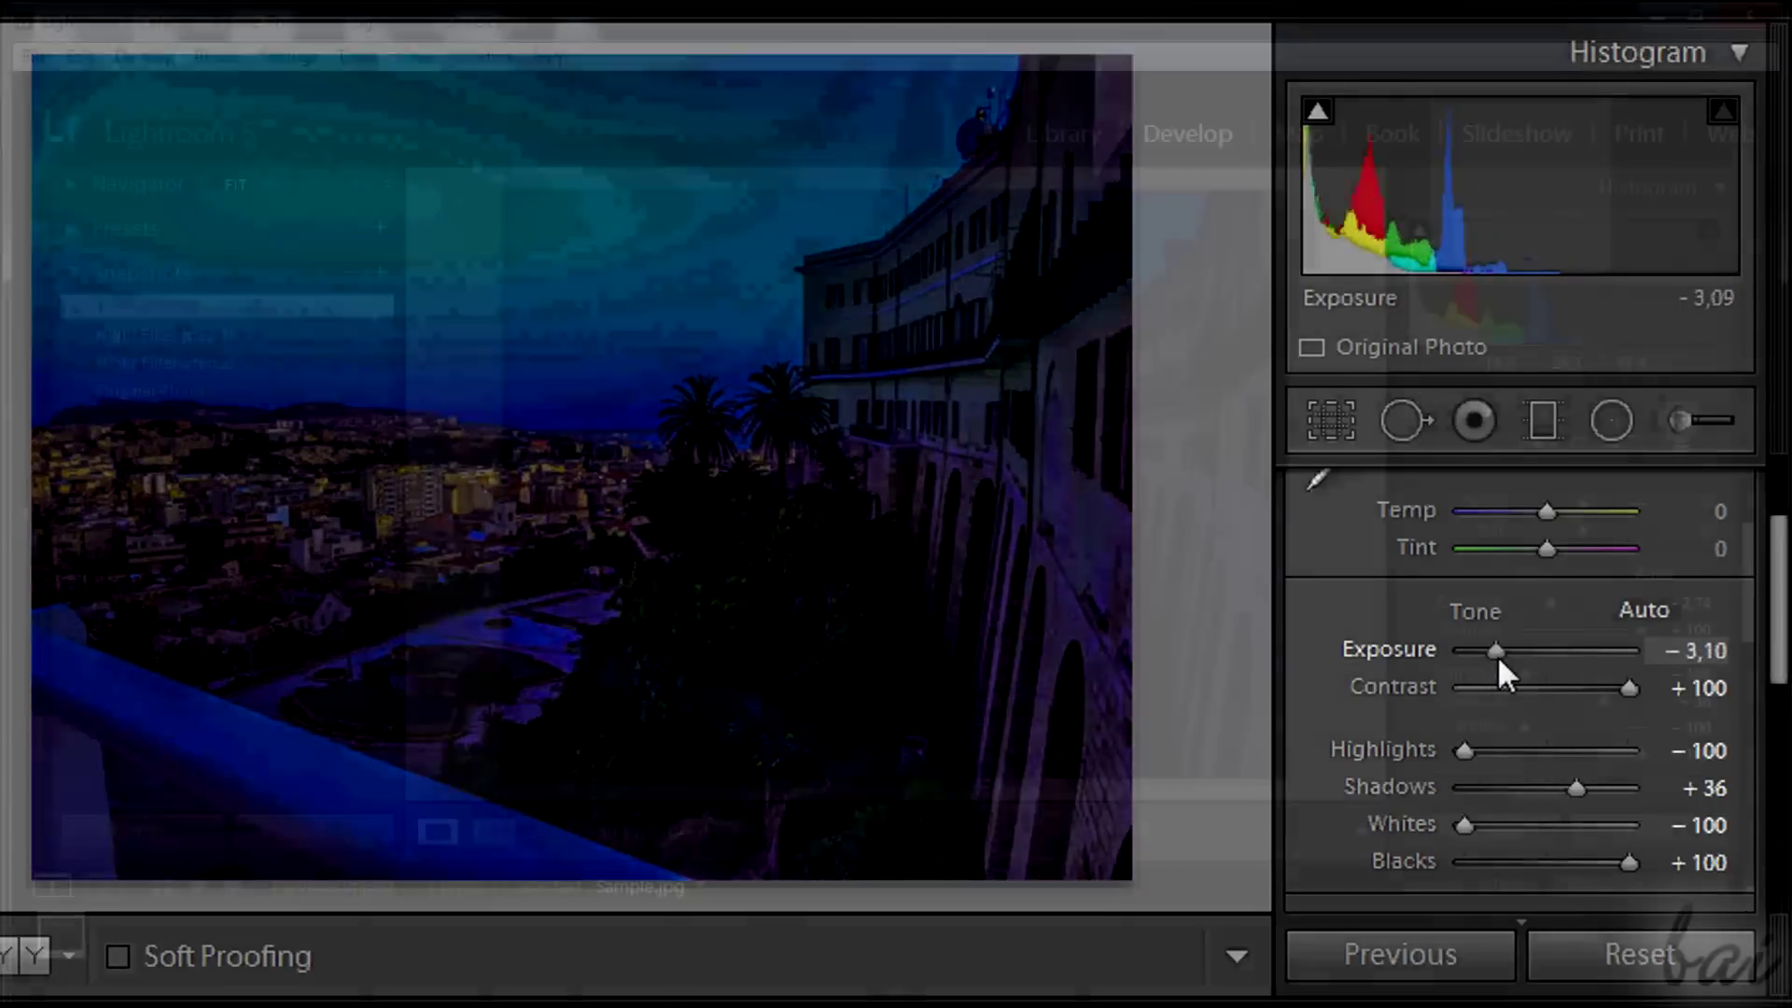
pyautogui.click(1690, 454)
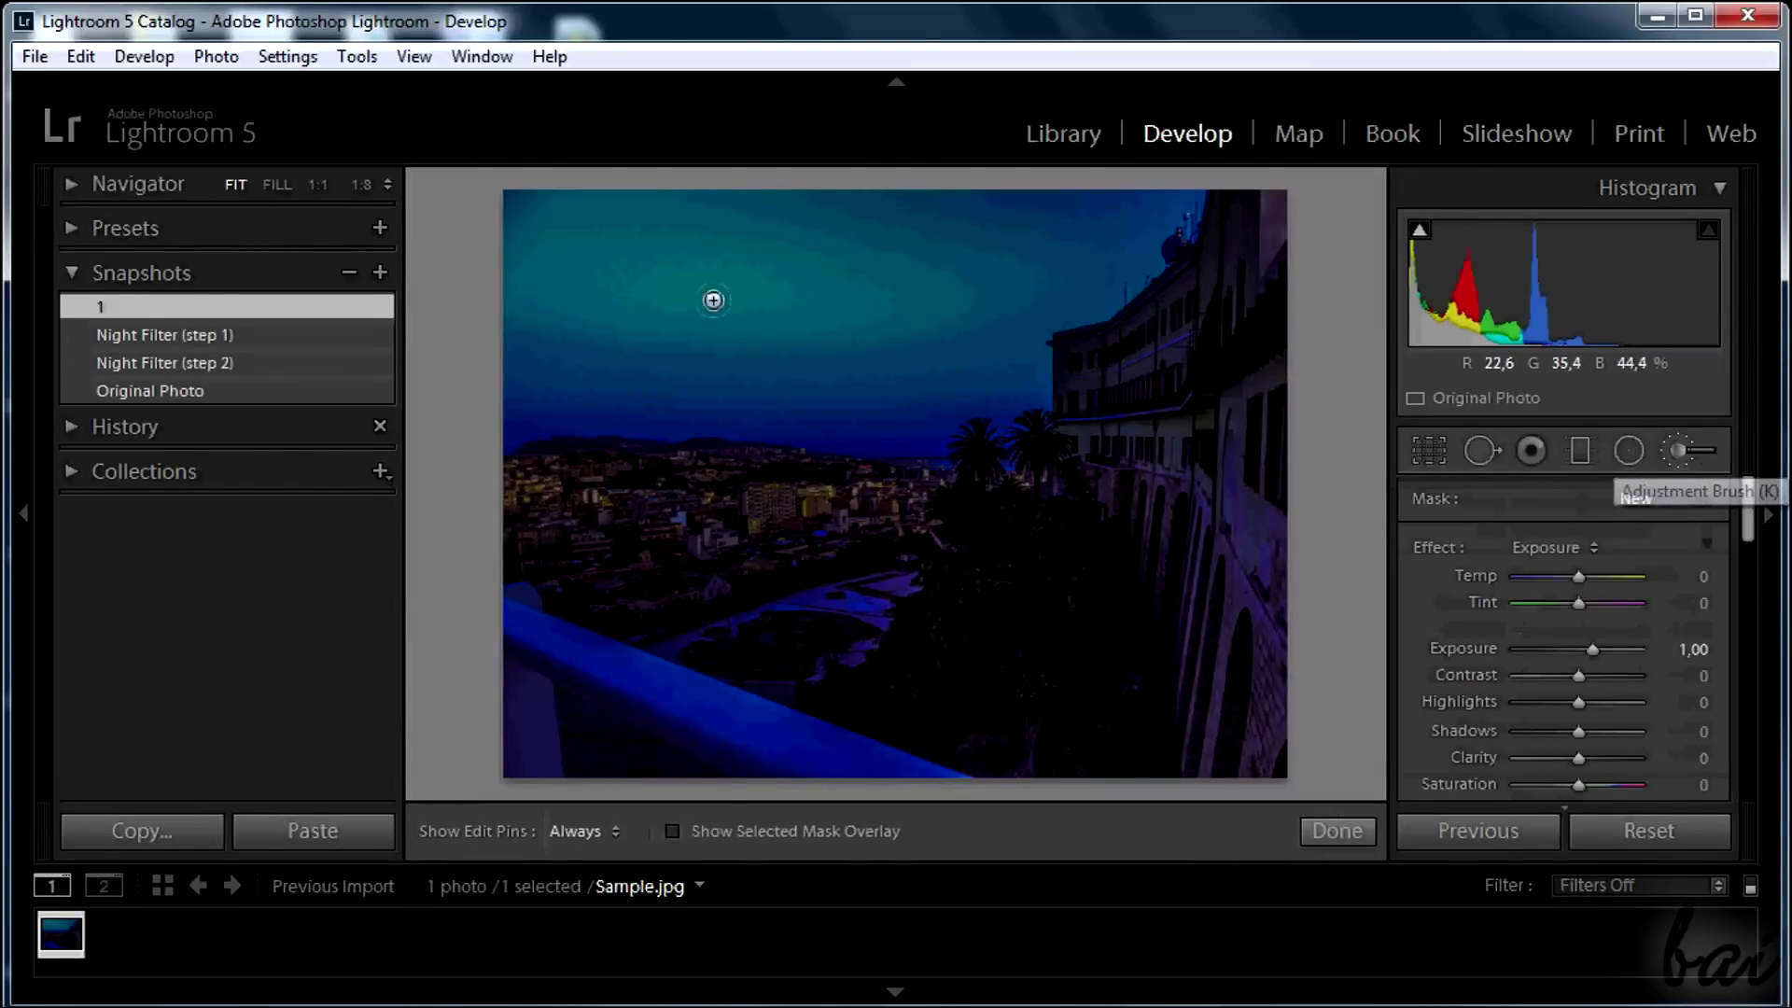
# Step: Darken the sky with a new brush adjustment, painting strokes across the upper sky
pyautogui.click(616, 252)
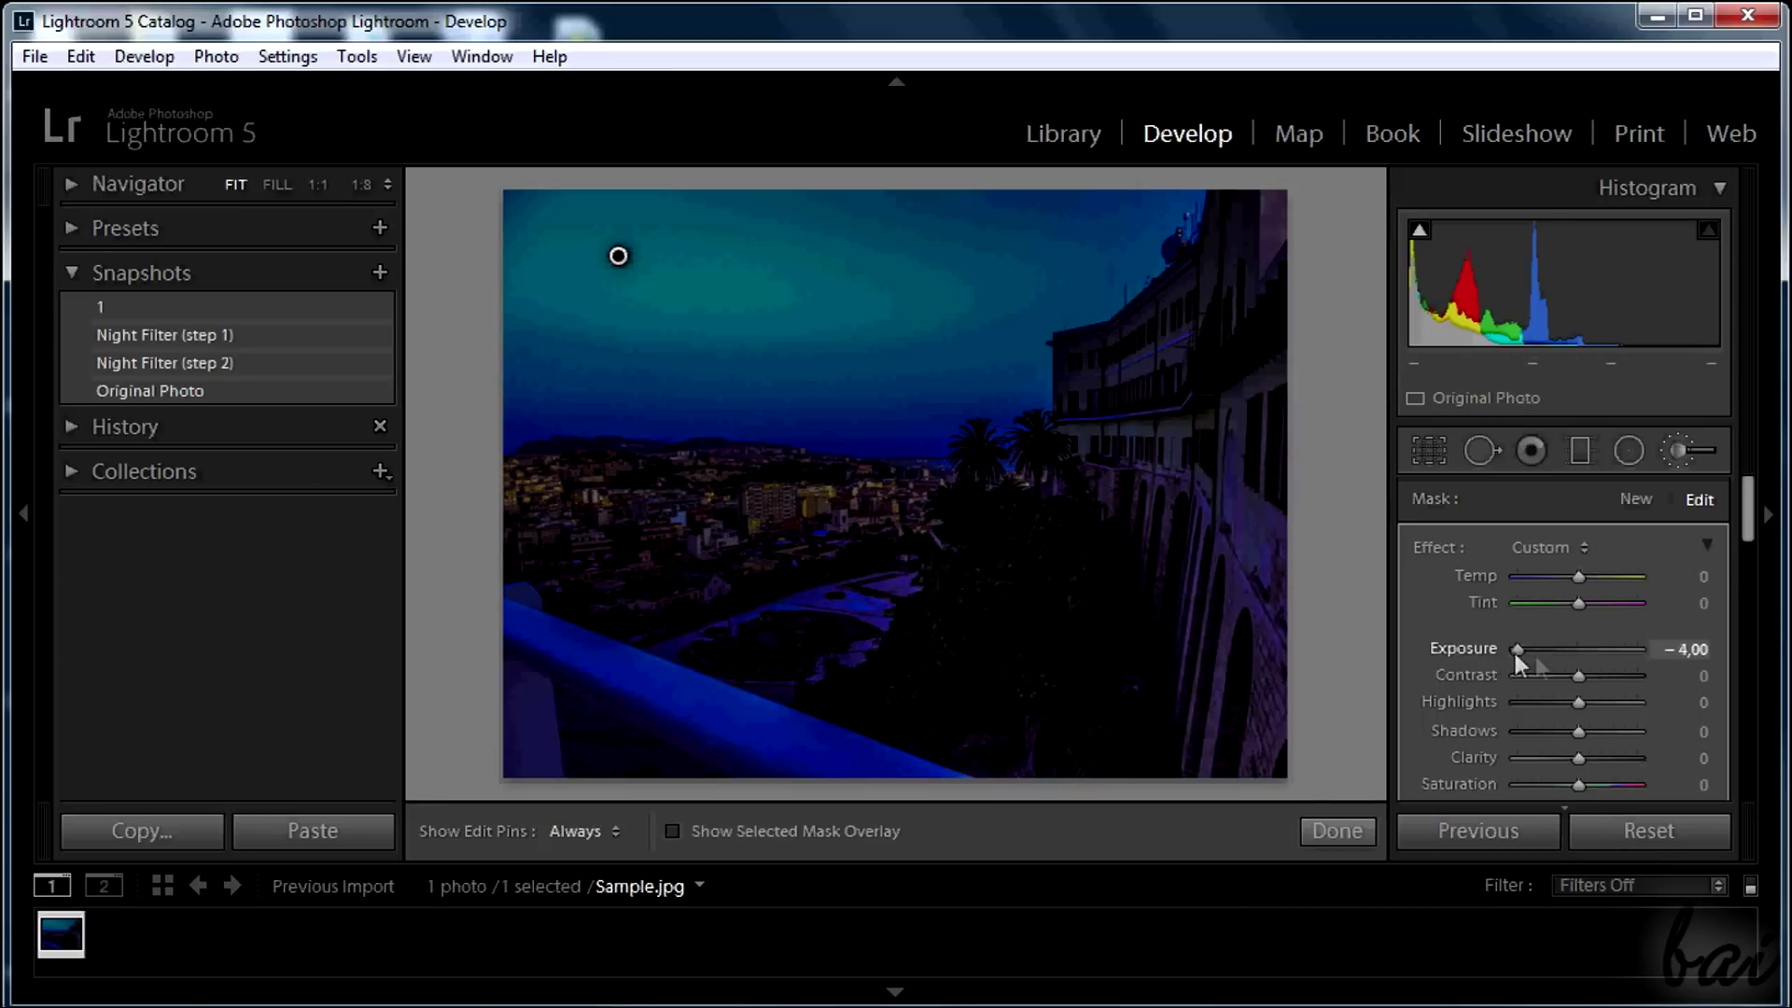
pyautogui.moveTo(1566, 657); pyautogui.dragTo(1550, 657)
pyautogui.press('z')
pyautogui.moveTo(700, 433)
pyautogui.mouseDown()
pyautogui.moveTo(924, 549)
pyautogui.moveTo(771, 535)
pyautogui.mouseUp()
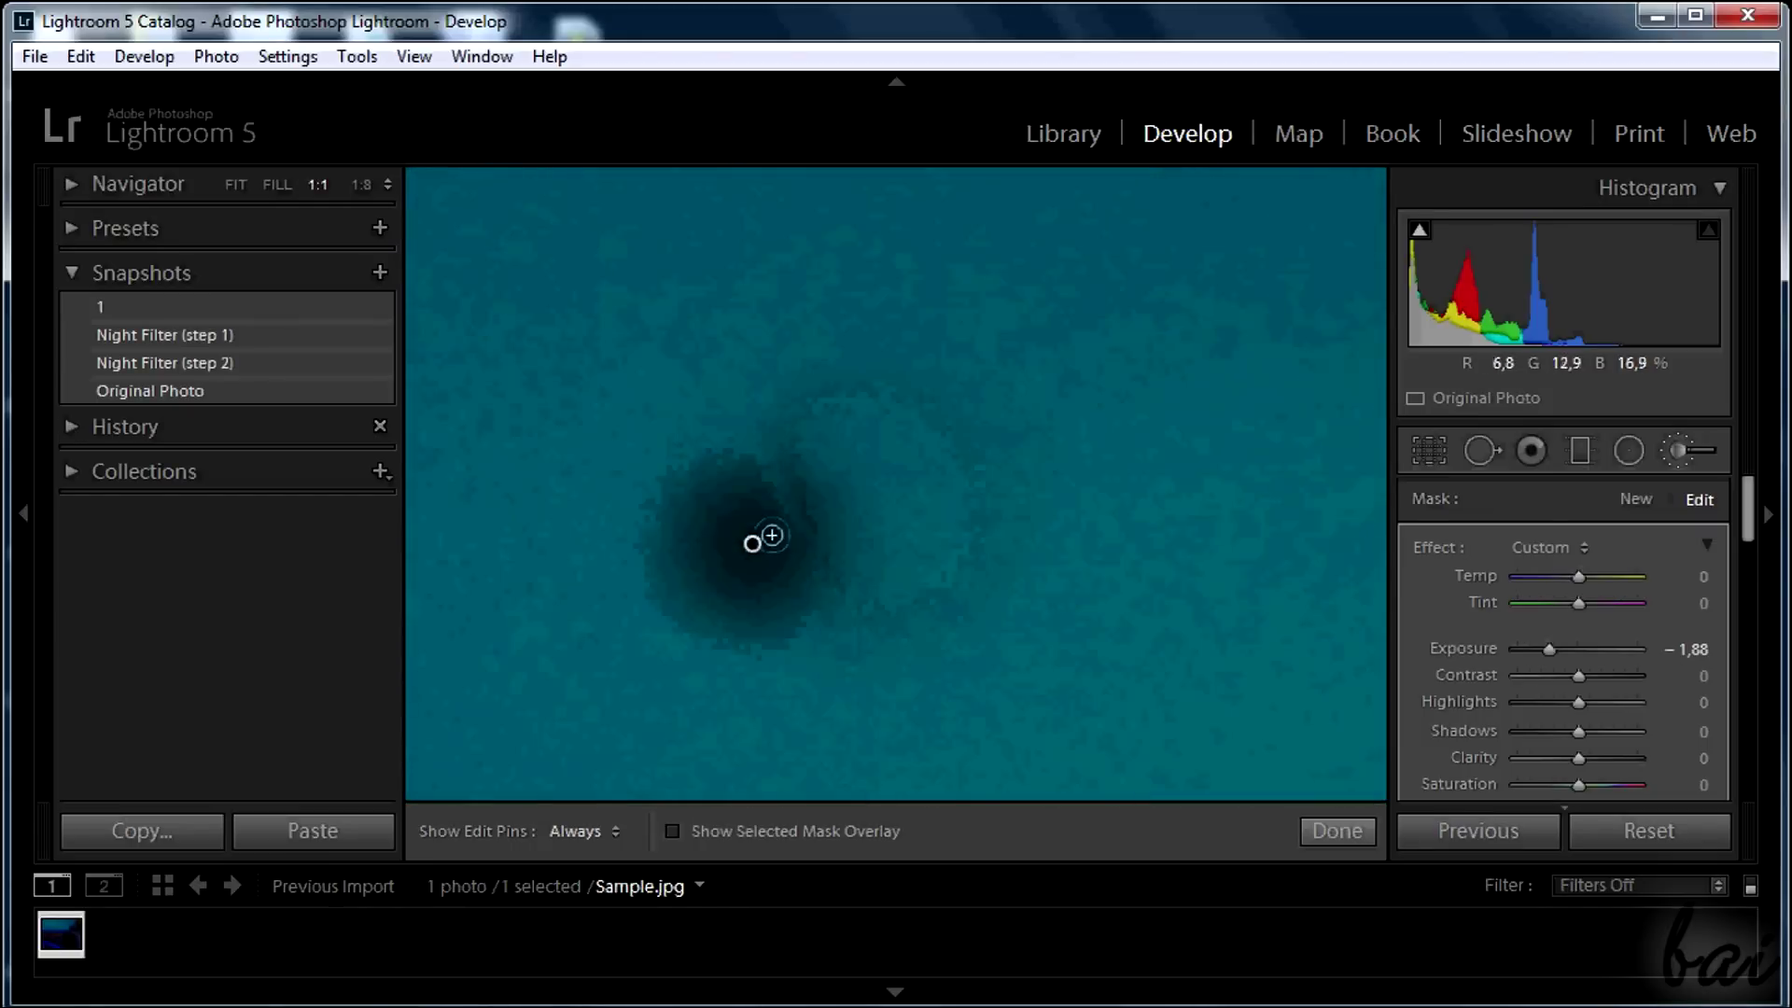
pyautogui.press('h')
pyautogui.moveTo(879, 458); pyautogui.dragTo(552, 376)
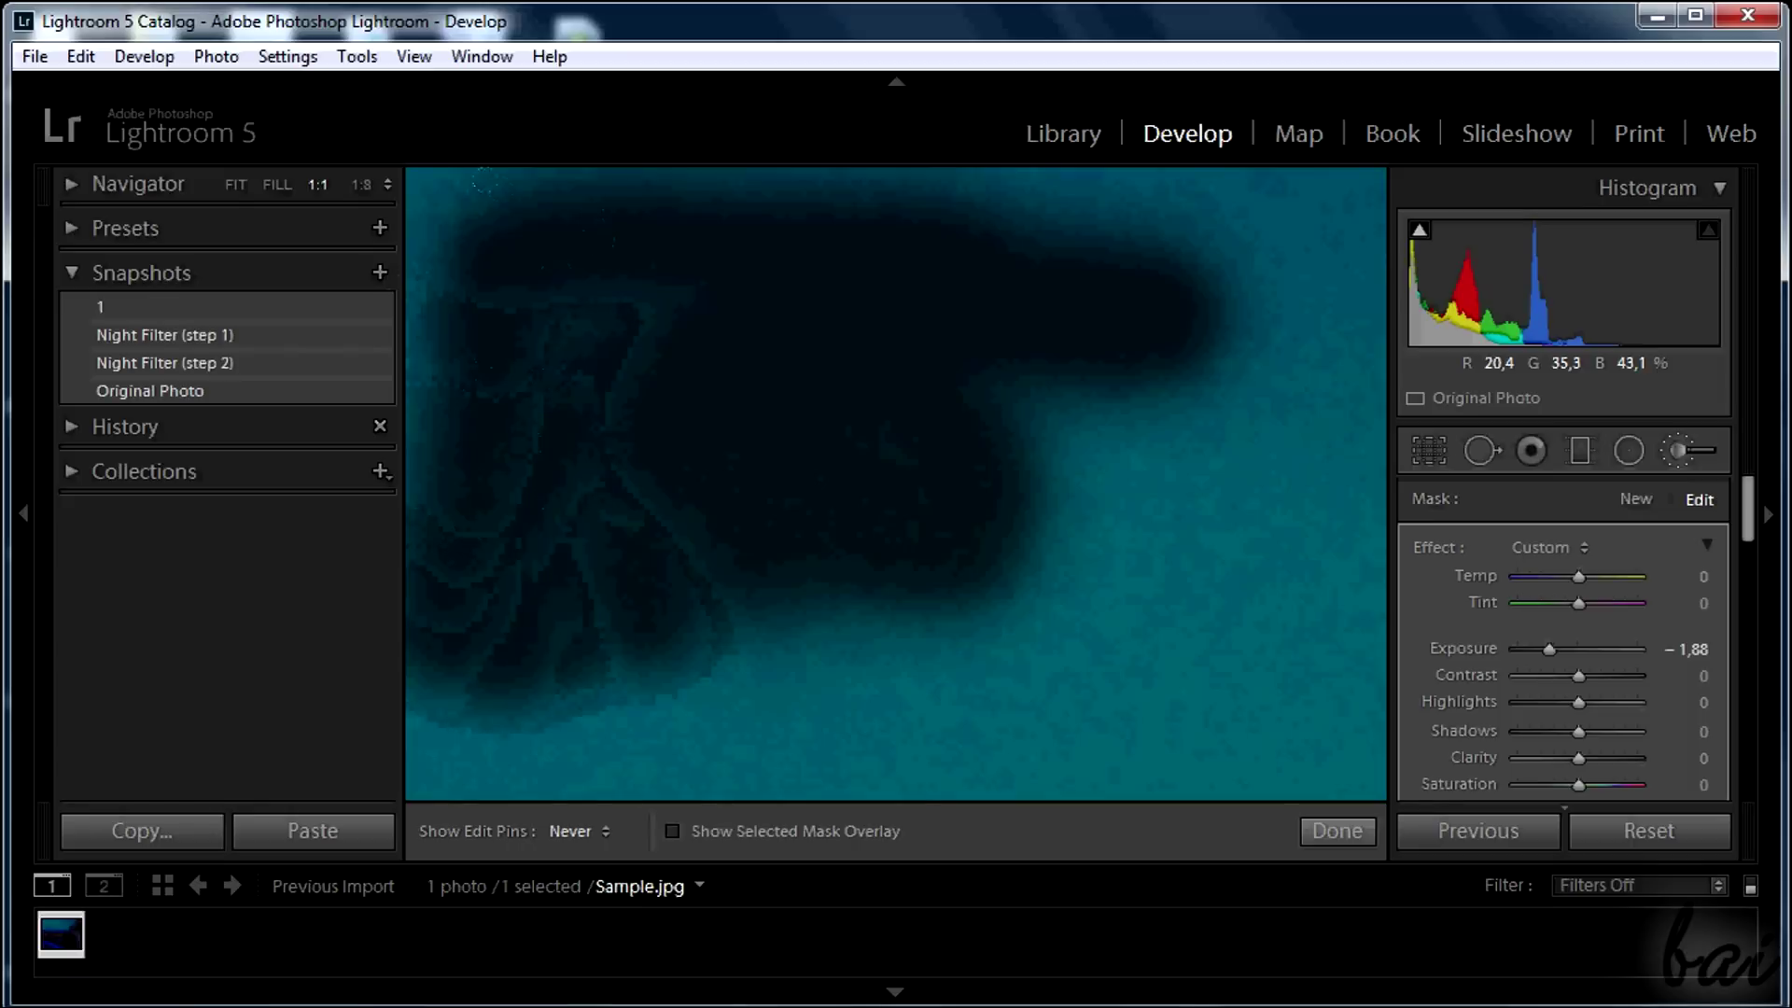
pyautogui.click(277, 183)
pyautogui.moveTo(550, 249); pyautogui.dragTo(403, 276)
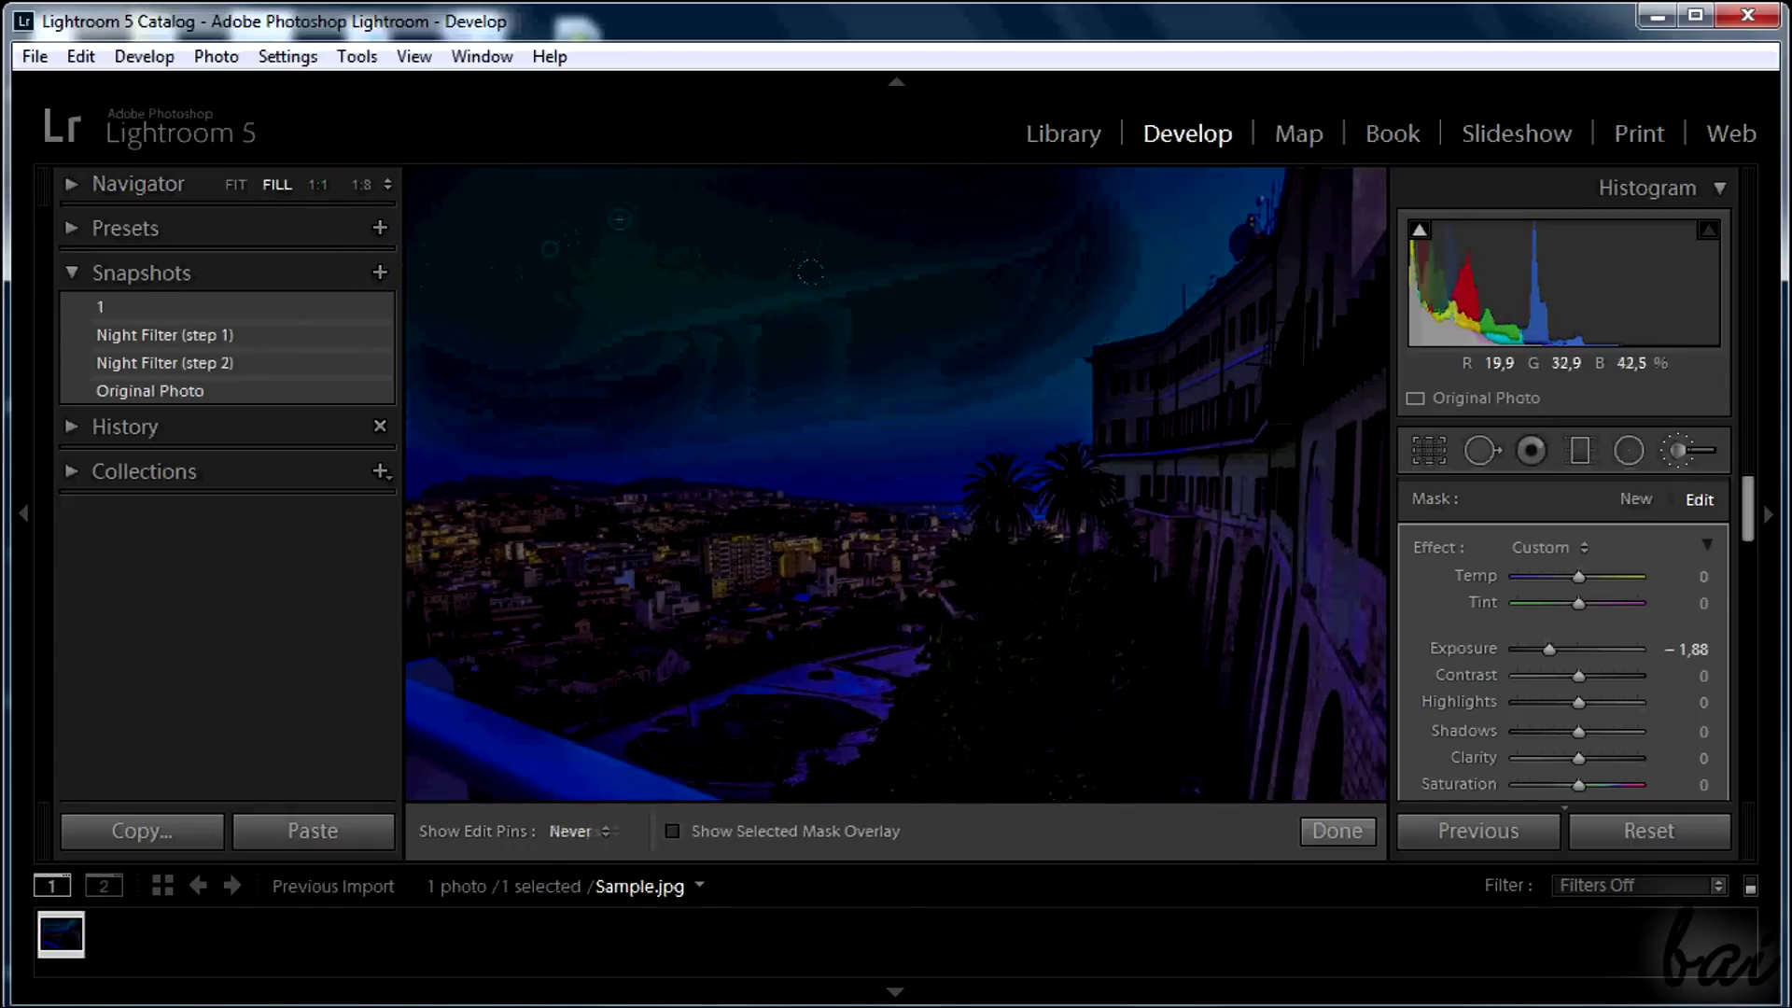
pyautogui.press('h')
# Step: Lower the sky brush exposure further and paint another darkening stroke below the first
pyautogui.moveTo(1551, 651)
pyautogui.mouseDown()
pyautogui.moveTo(1514, 652)
pyautogui.moveTo(1538, 657)
pyautogui.mouseUp()
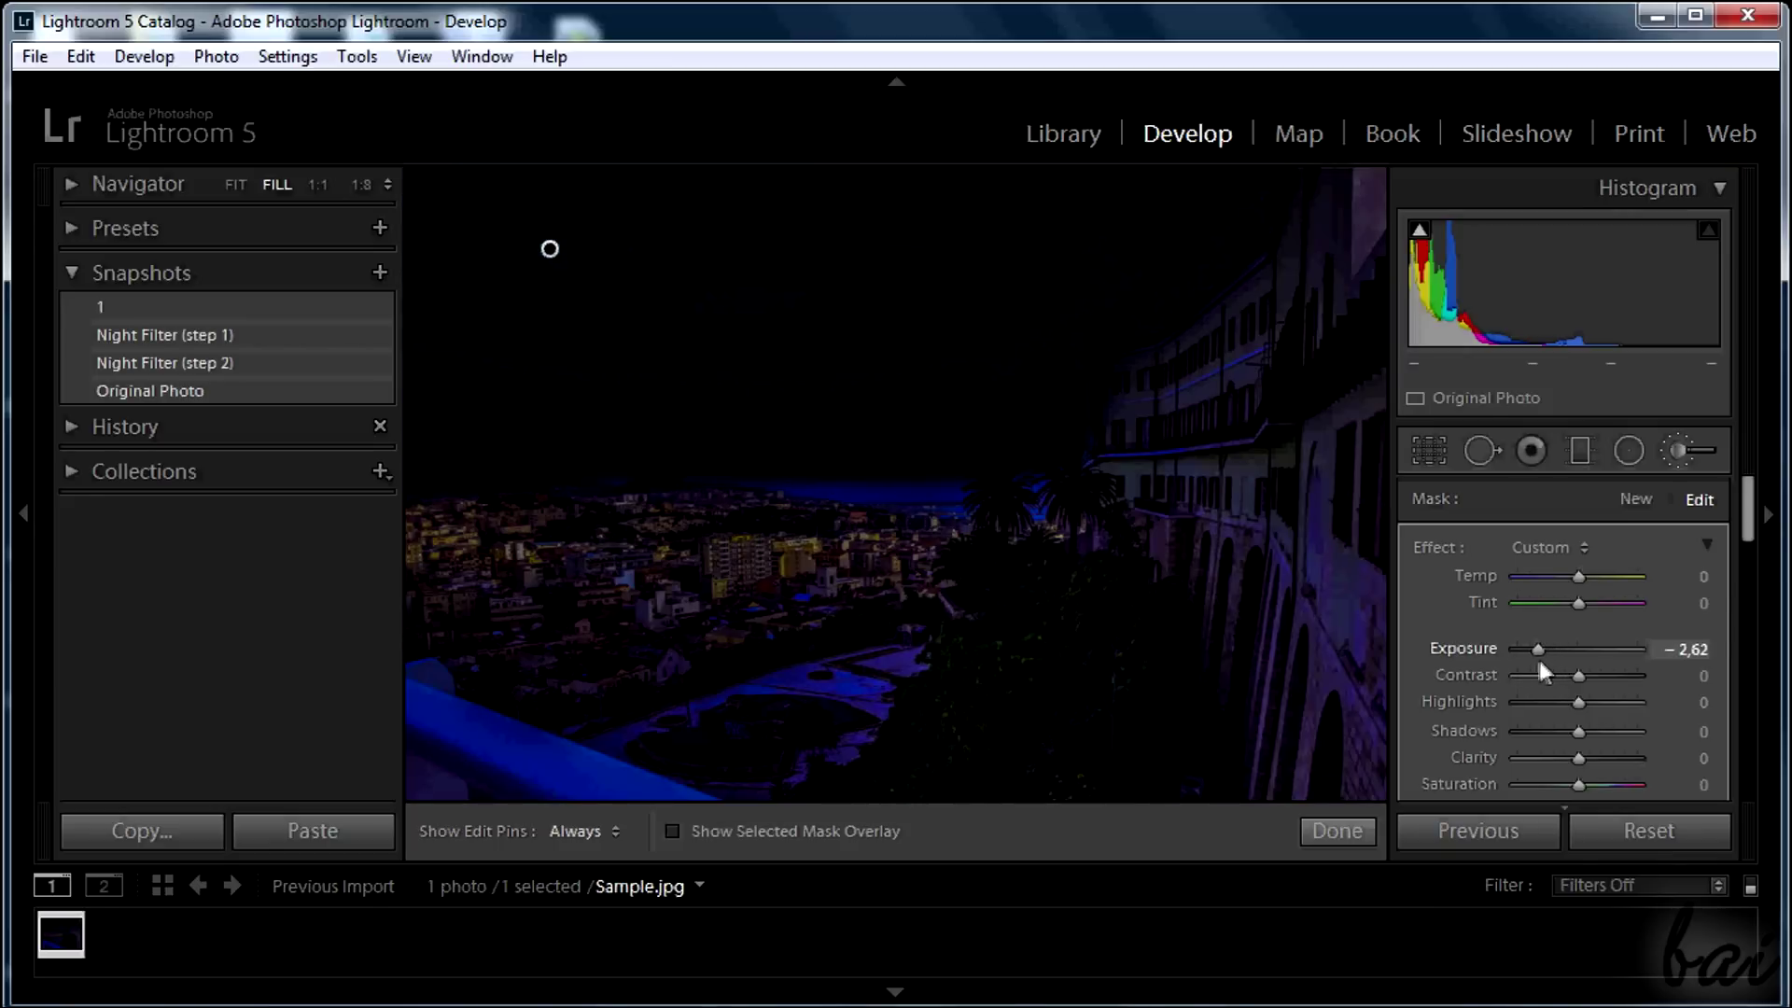
pyautogui.press('z')
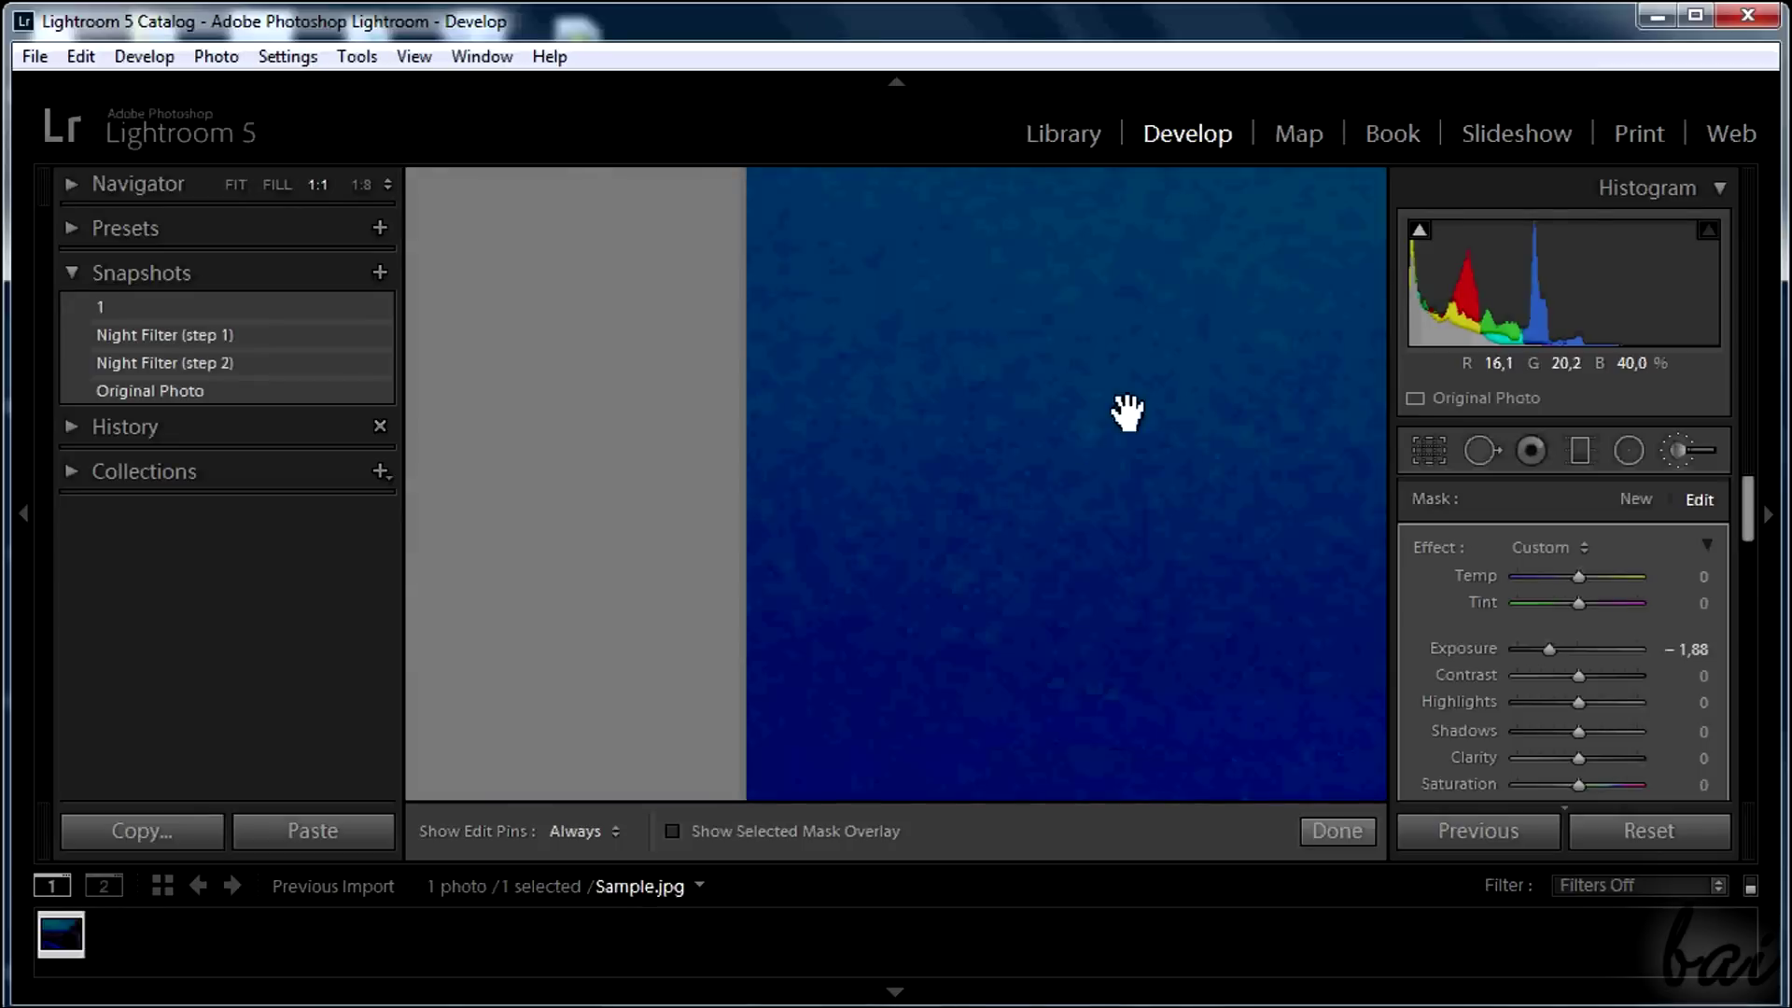
pyautogui.moveTo(1128, 416); pyautogui.dragTo(864, 628)
pyautogui.moveTo(896, 820)
pyautogui.mouseDown()
pyautogui.moveTo(872, 412)
pyautogui.moveTo(933, 688)
pyautogui.moveTo(611, 555)
pyautogui.mouseUp()
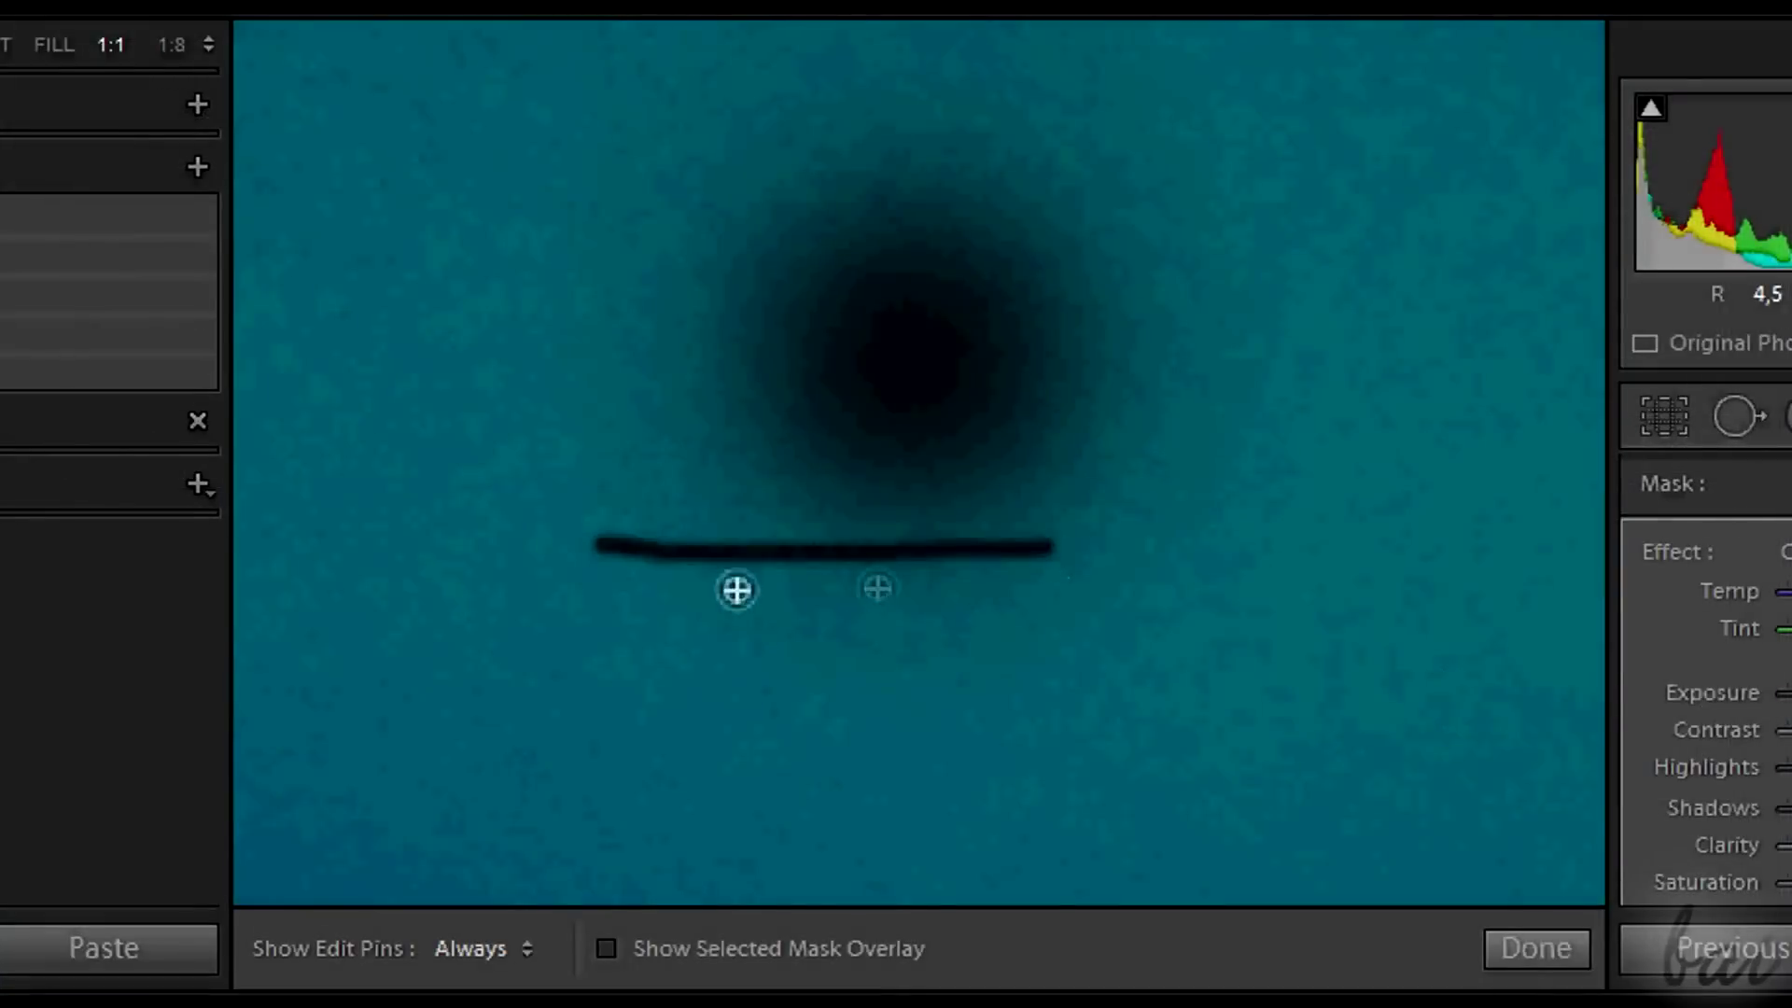
pyautogui.moveTo(571, 614); pyautogui.dragTo(1184, 634)
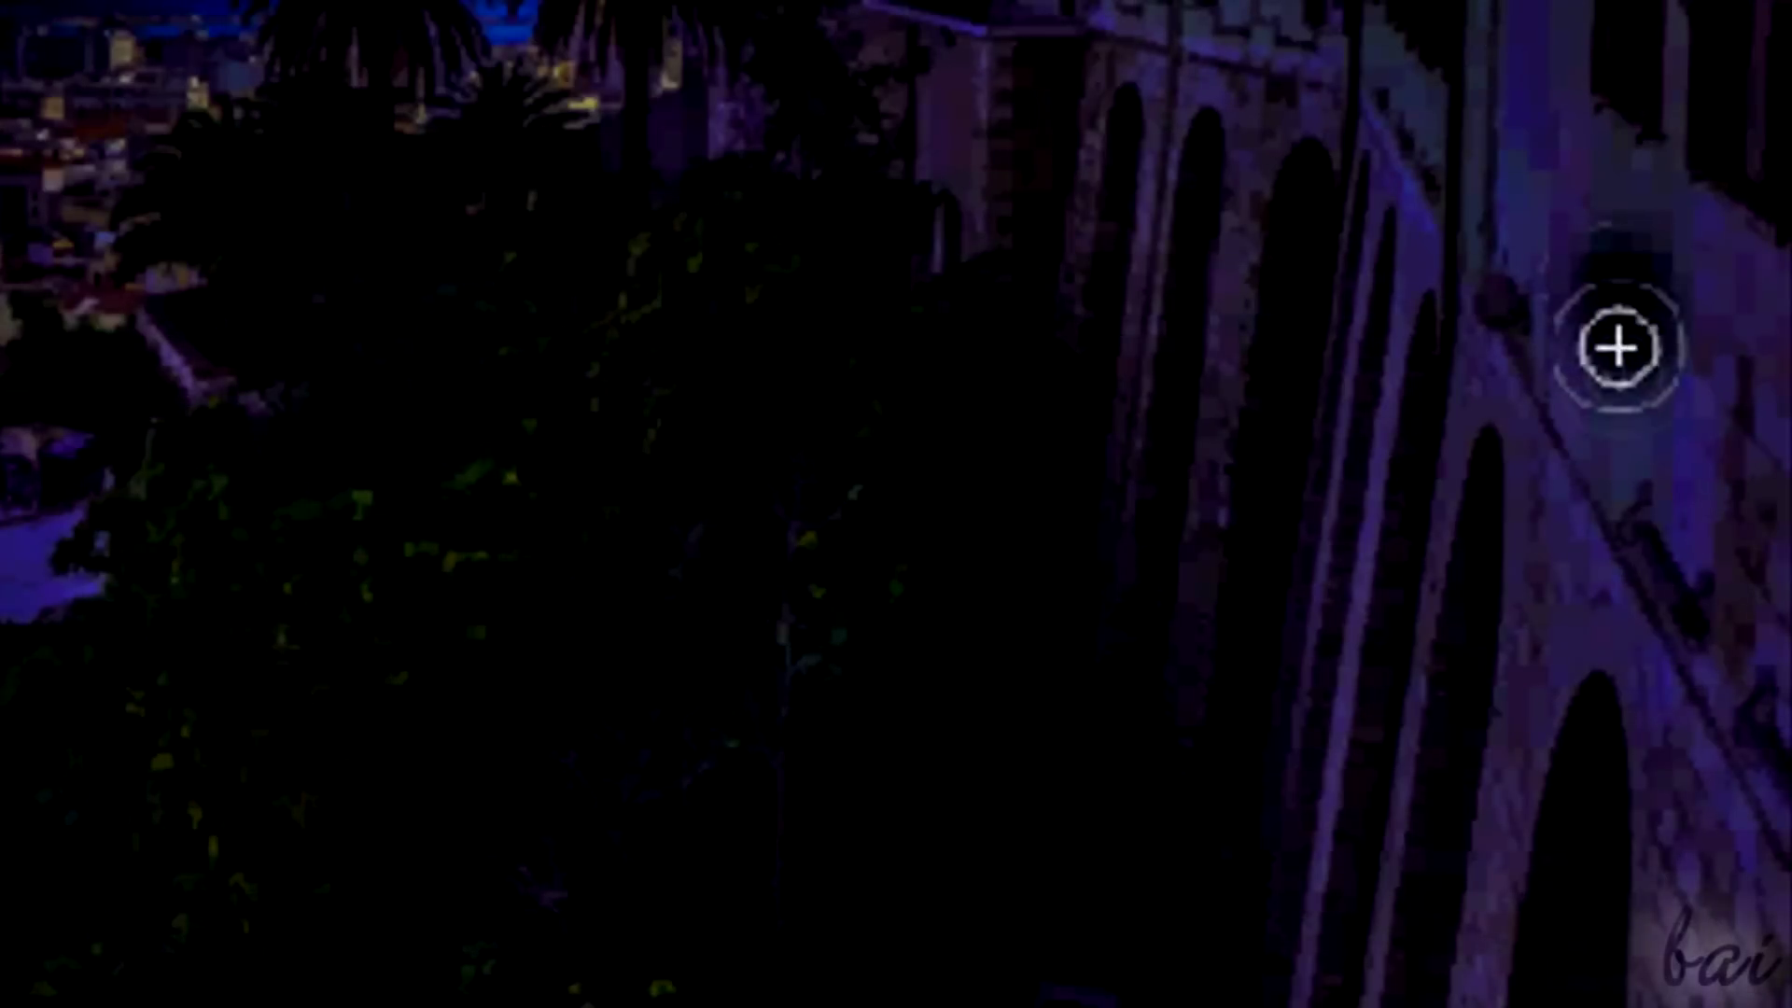
# Step: Move the brush pin onto the arch and erase the mask over the dark window
pyautogui.moveTo(1617, 348); pyautogui.dragTo(1546, 637)
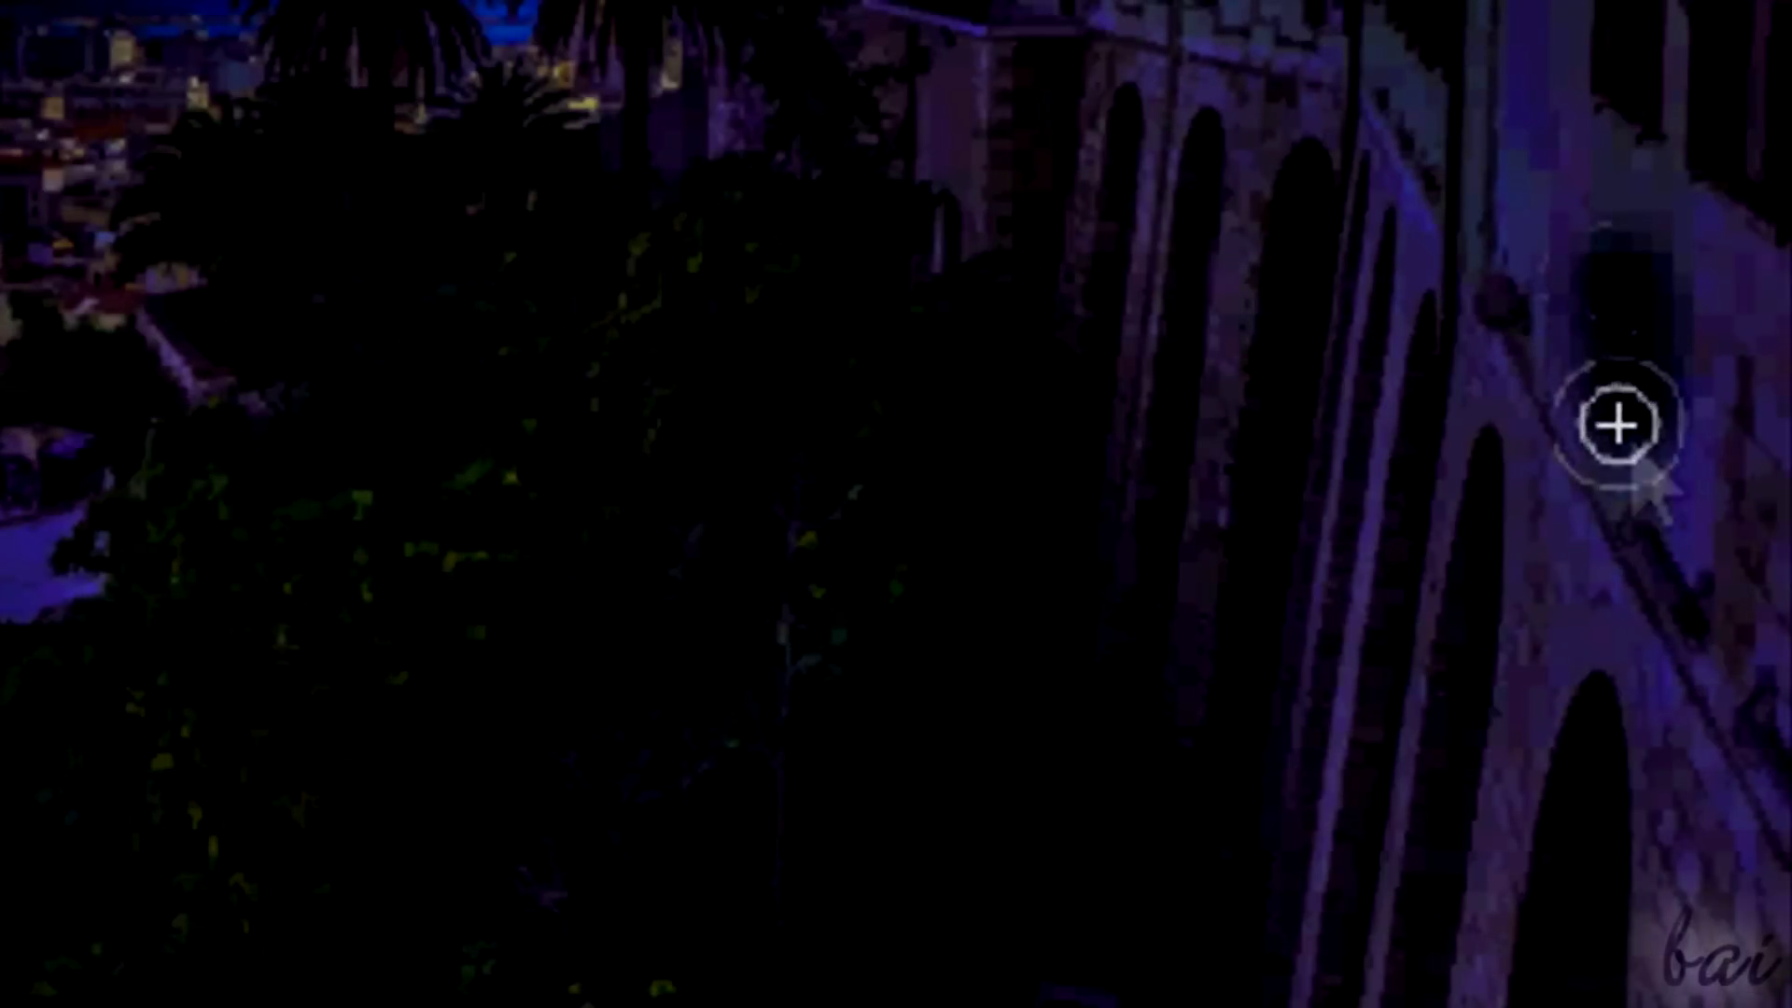
pyautogui.moveTo(1543, 612)
pyautogui.mouseDown()
pyautogui.moveTo(1586, 424)
pyautogui.moveTo(1560, 336)
pyautogui.mouseUp()
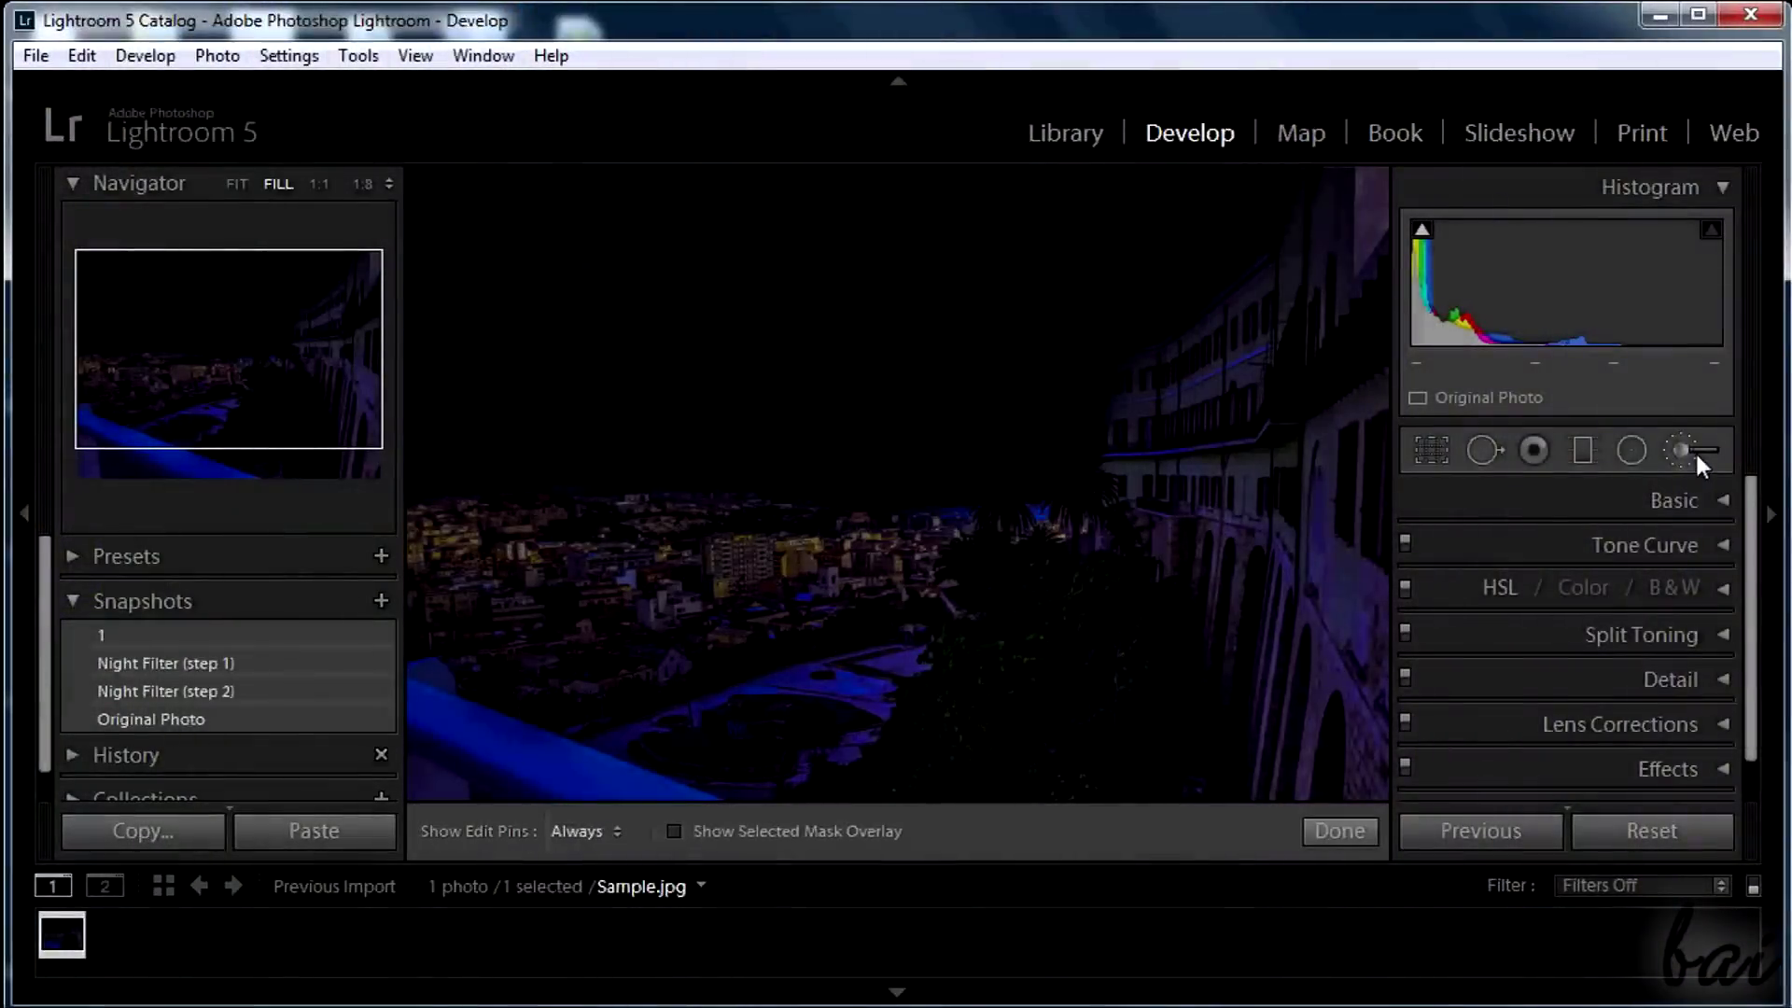
pyautogui.click(1693, 450)
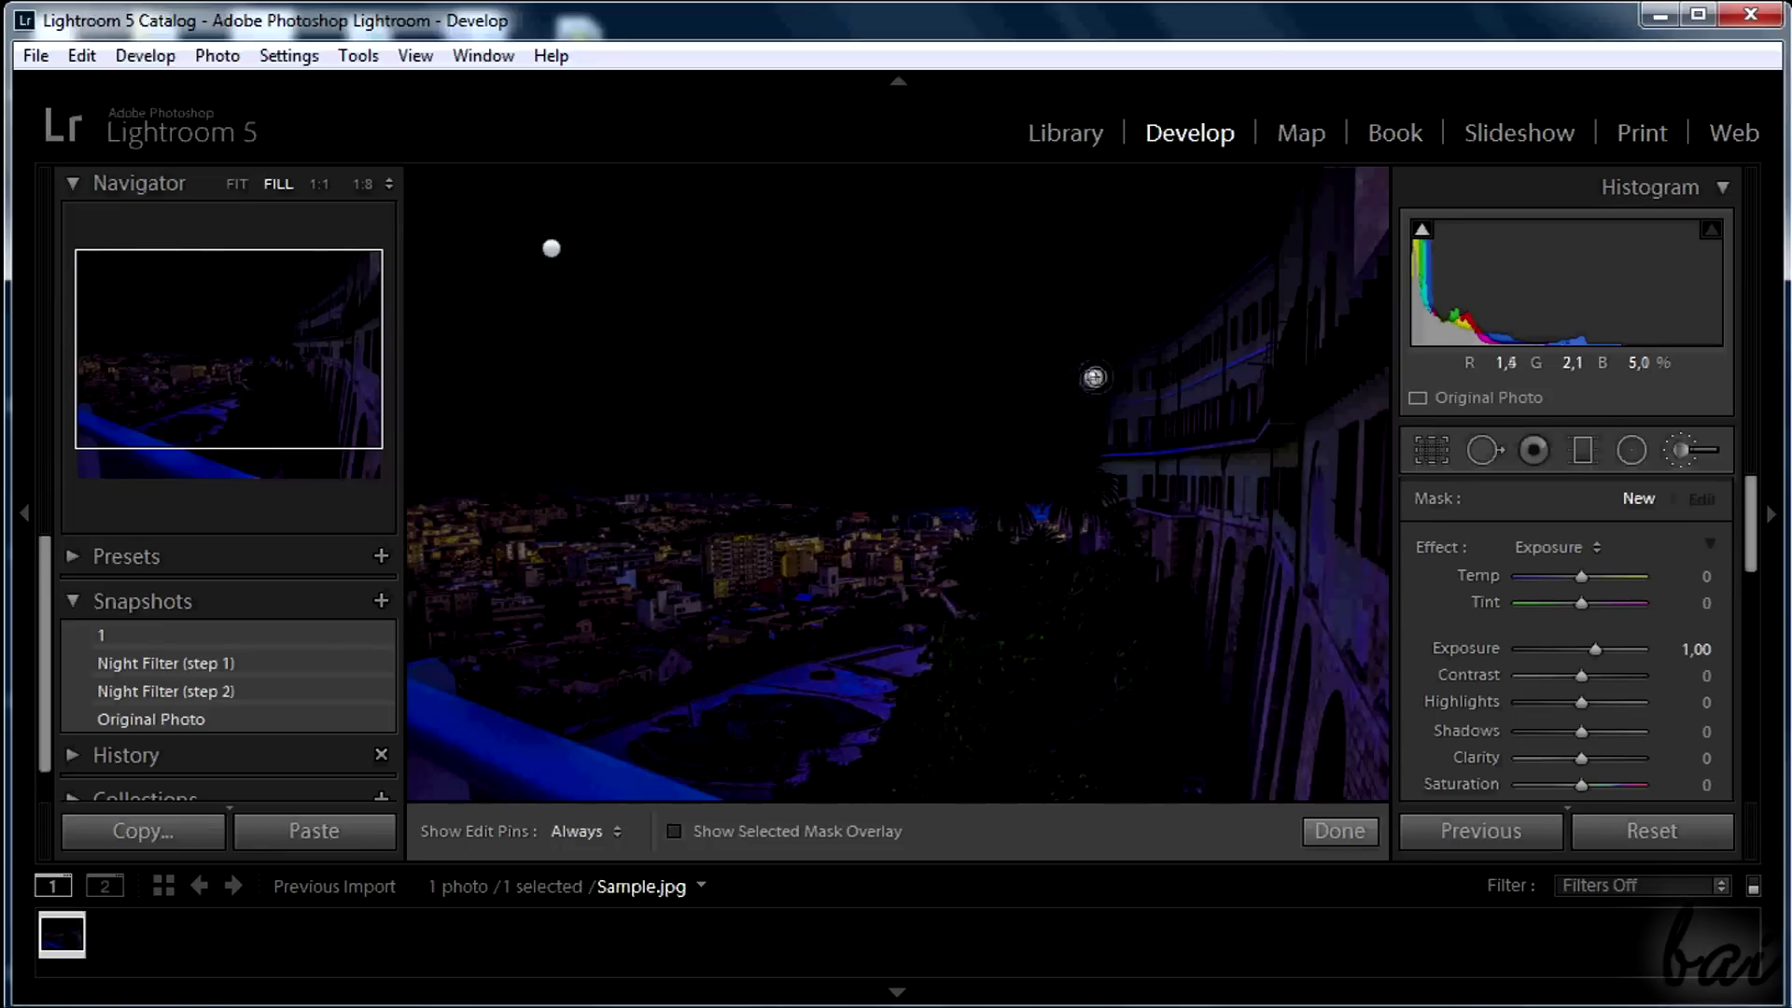
# Step: At 1:1 zoom, brighten the right building's upper floors and roofline with the brush
pyautogui.click(319, 184)
pyautogui.moveTo(150, 280); pyautogui.dragTo(331, 317)
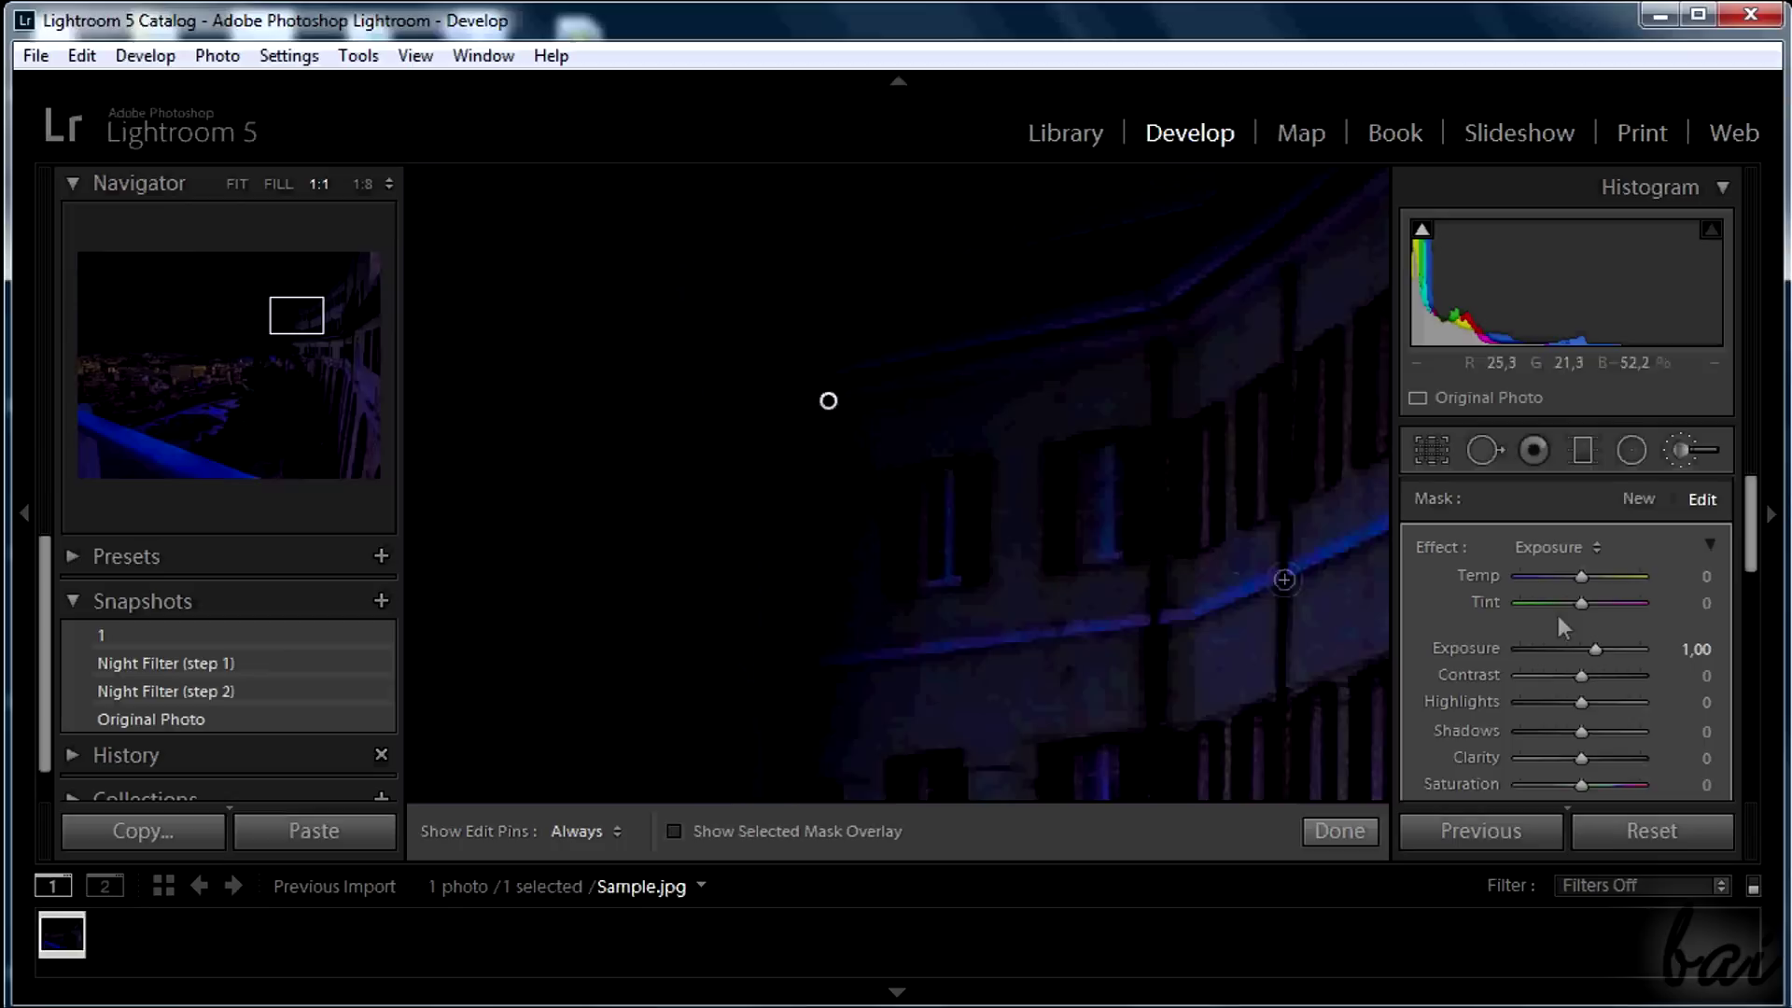
pyautogui.moveTo(1594, 649)
pyautogui.mouseDown()
pyautogui.moveTo(1613, 648)
pyautogui.moveTo(1597, 648)
pyautogui.mouseUp()
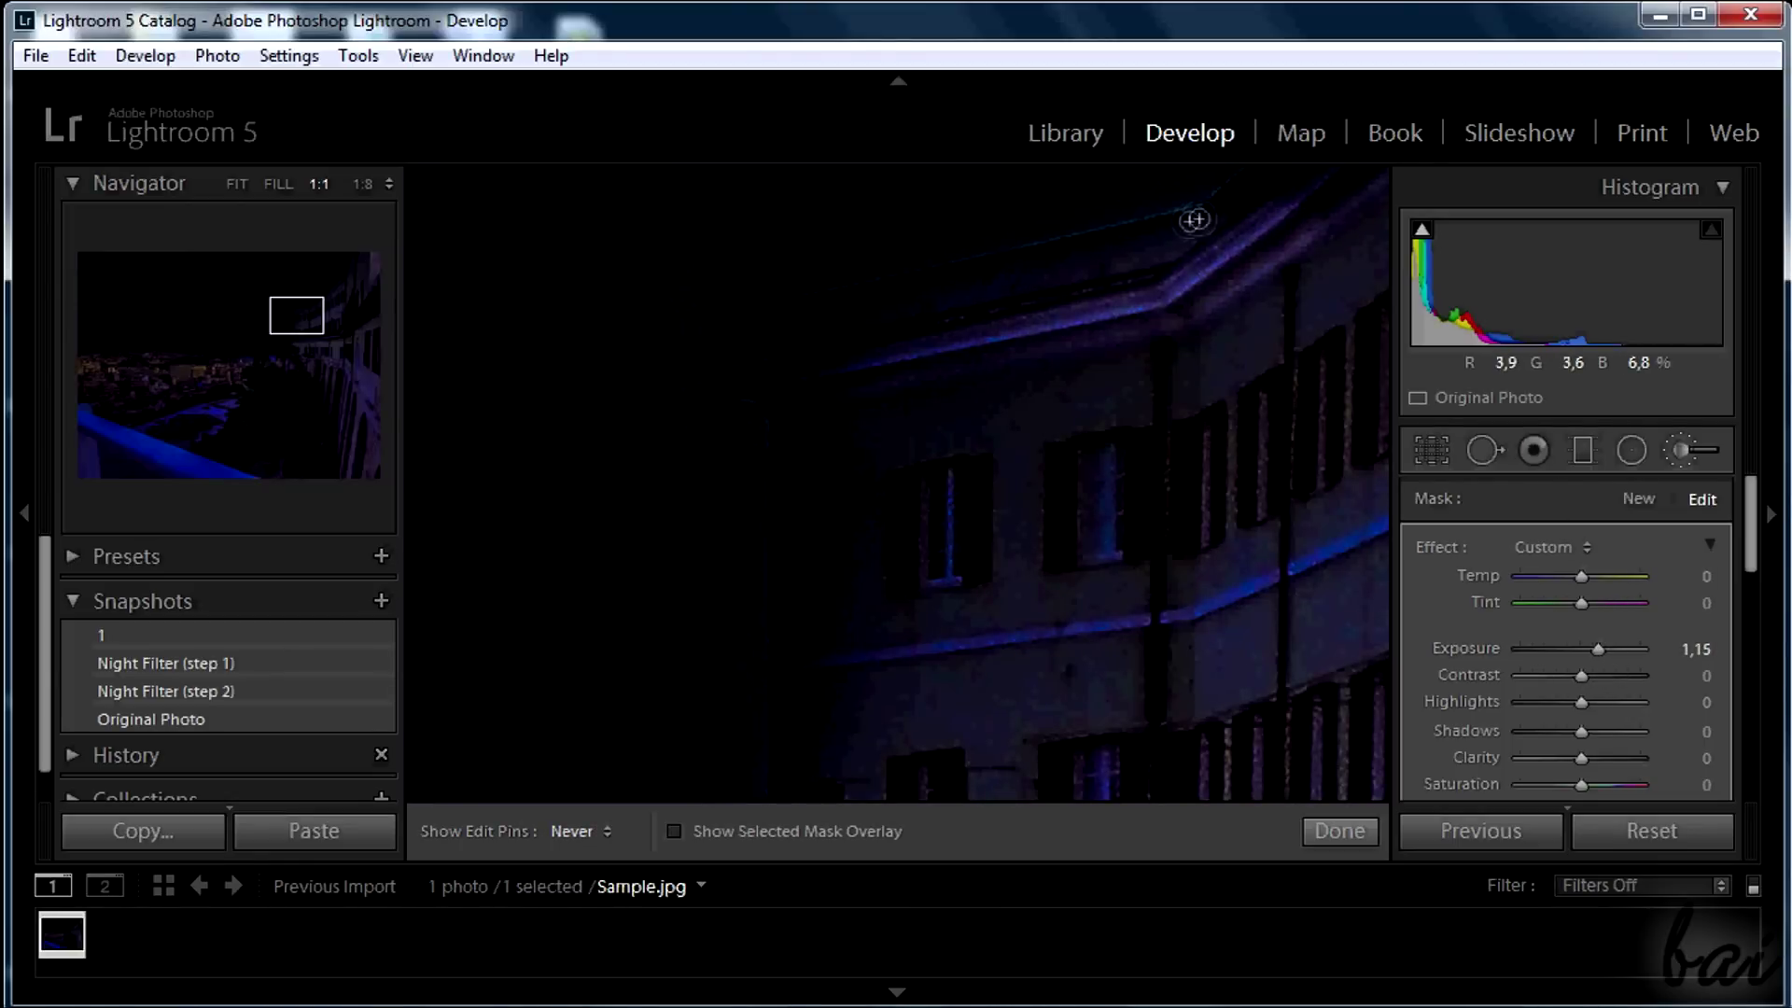
pyautogui.moveTo(1236, 283); pyautogui.dragTo(780, 640)
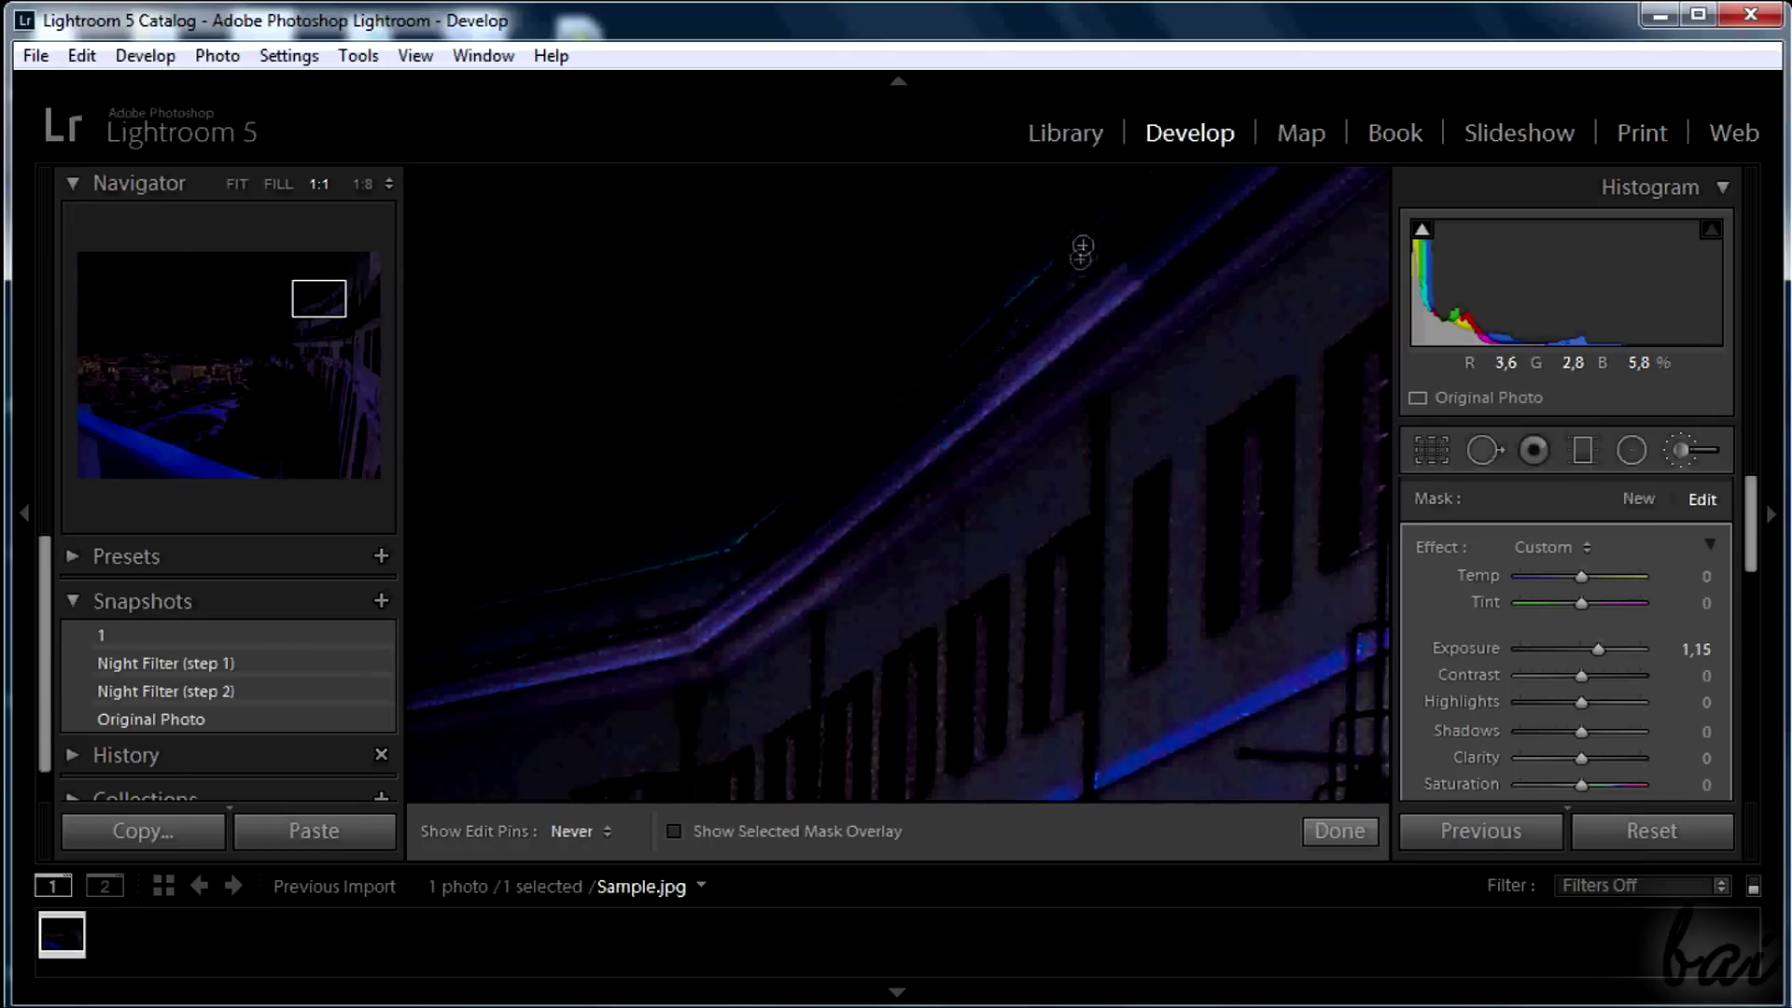
pyautogui.moveTo(1241, 245); pyautogui.dragTo(896, 621)
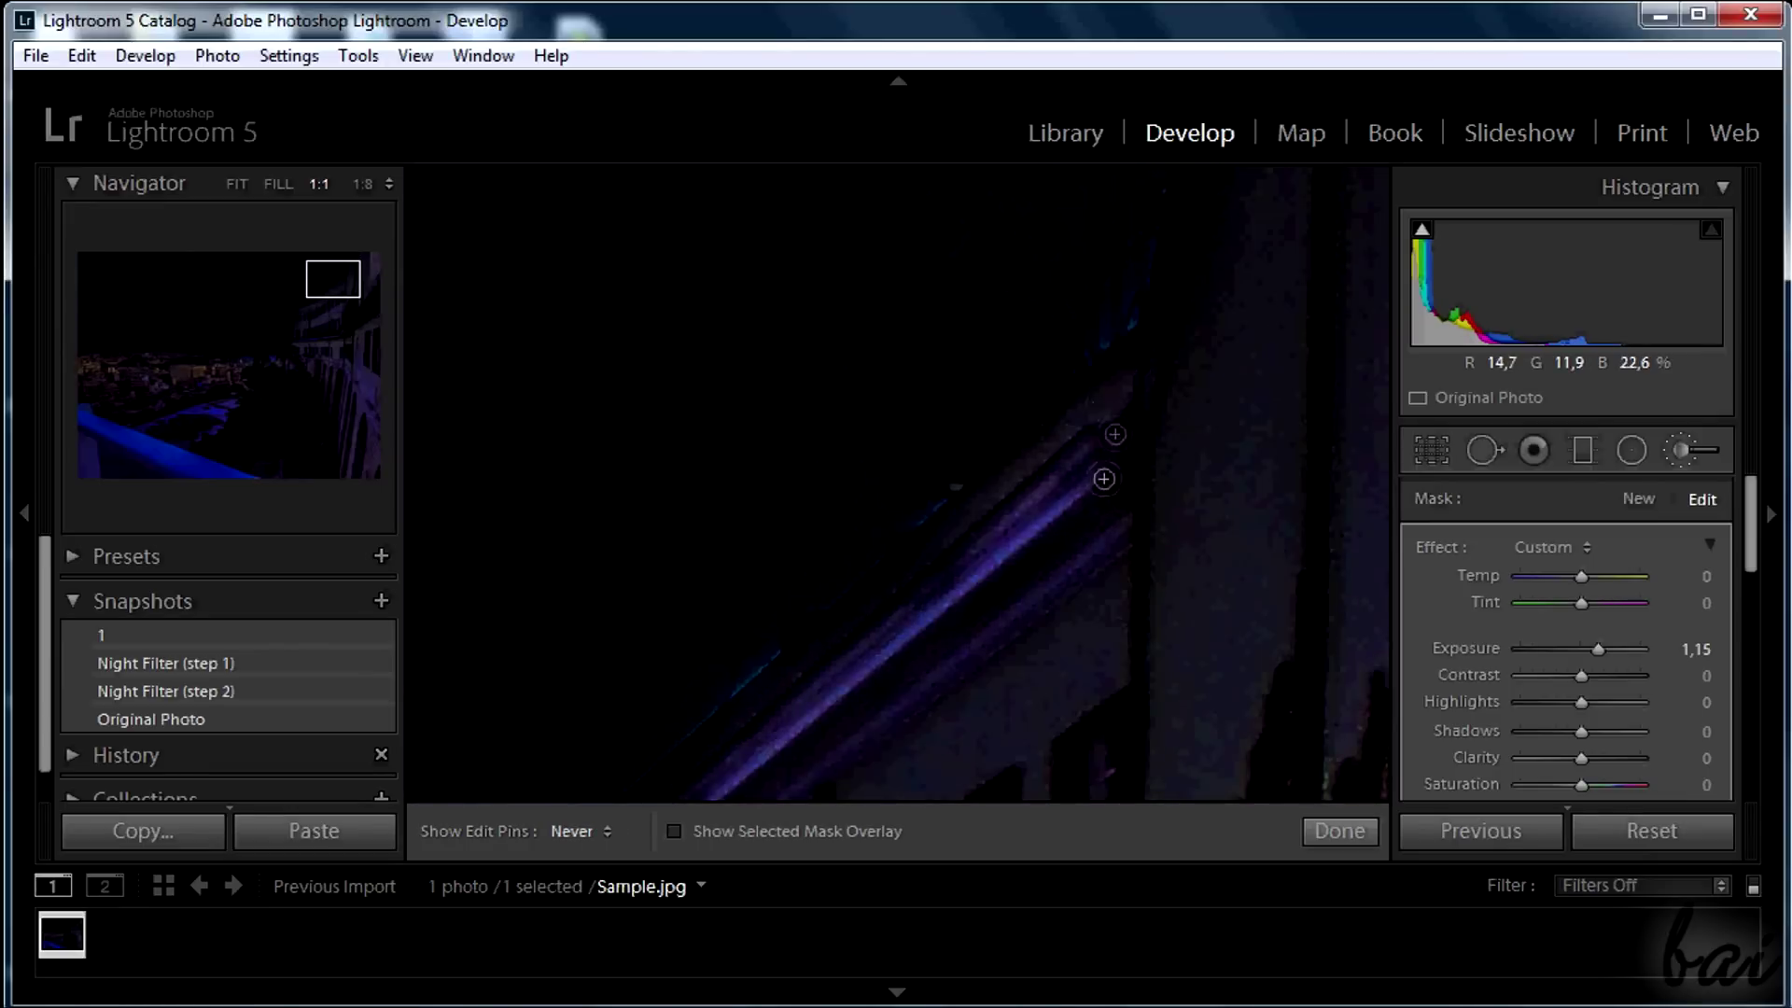
pyautogui.moveTo(836, 646); pyautogui.dragTo(1064, 364)
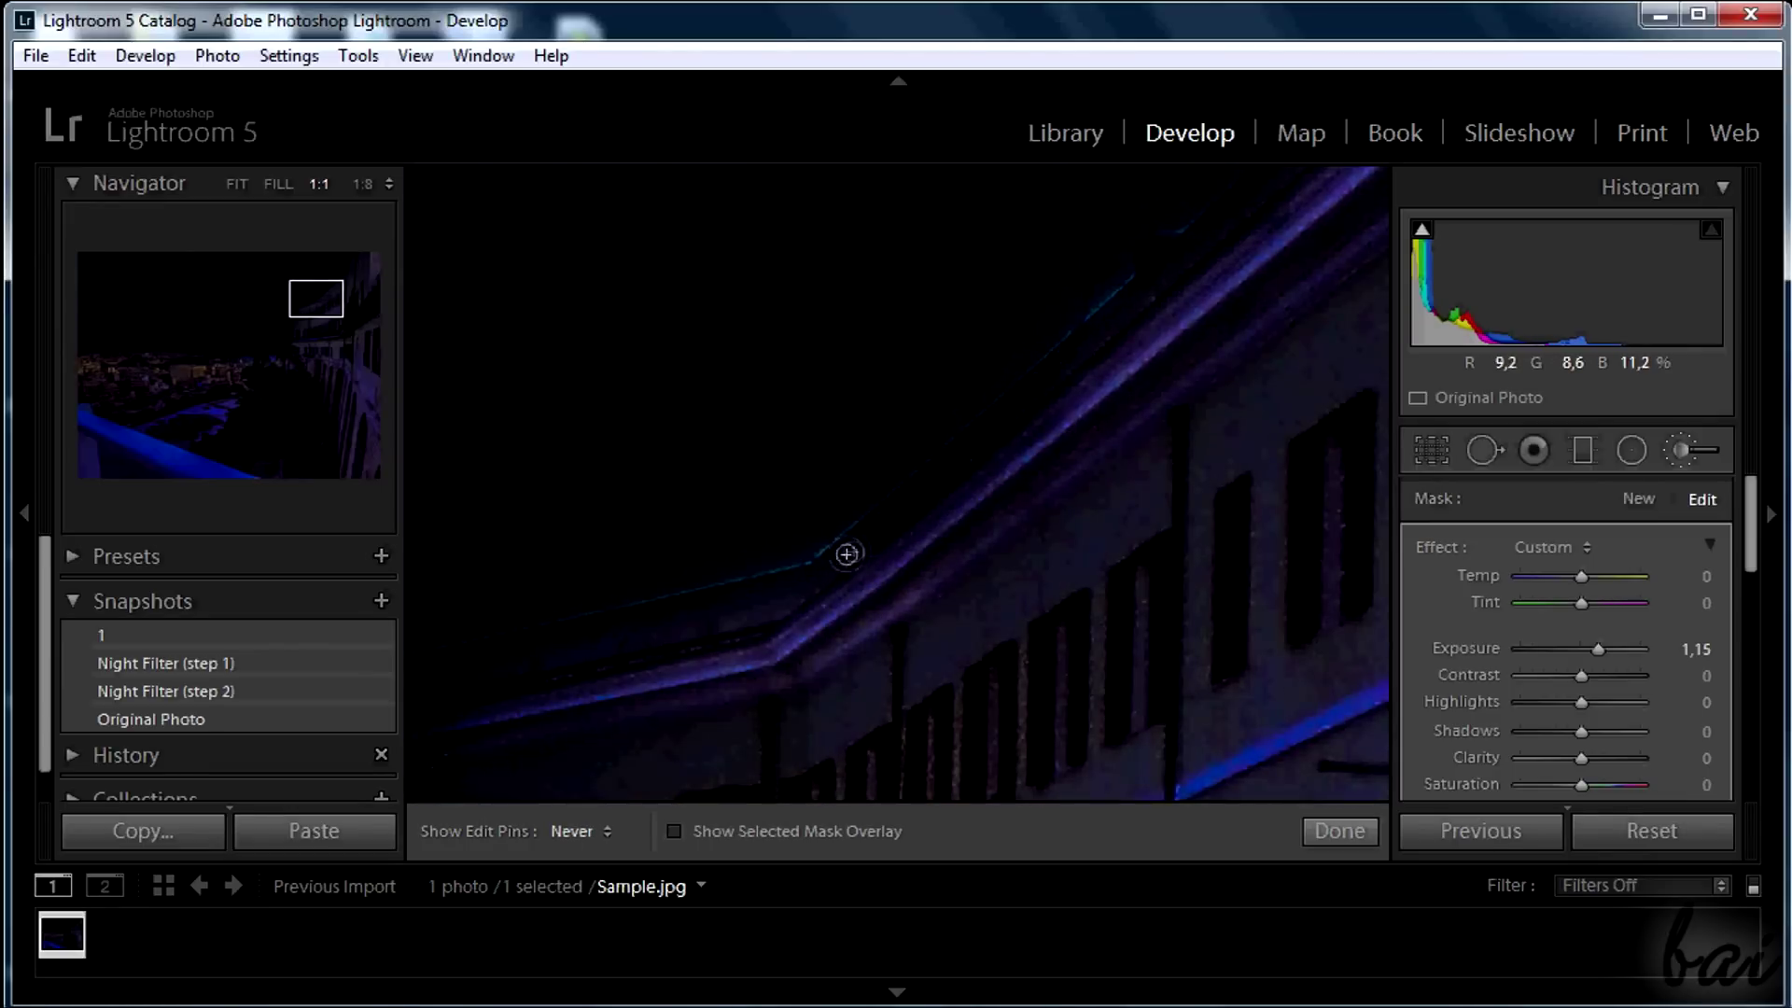
pyautogui.moveTo(820, 619); pyautogui.dragTo(740, 419)
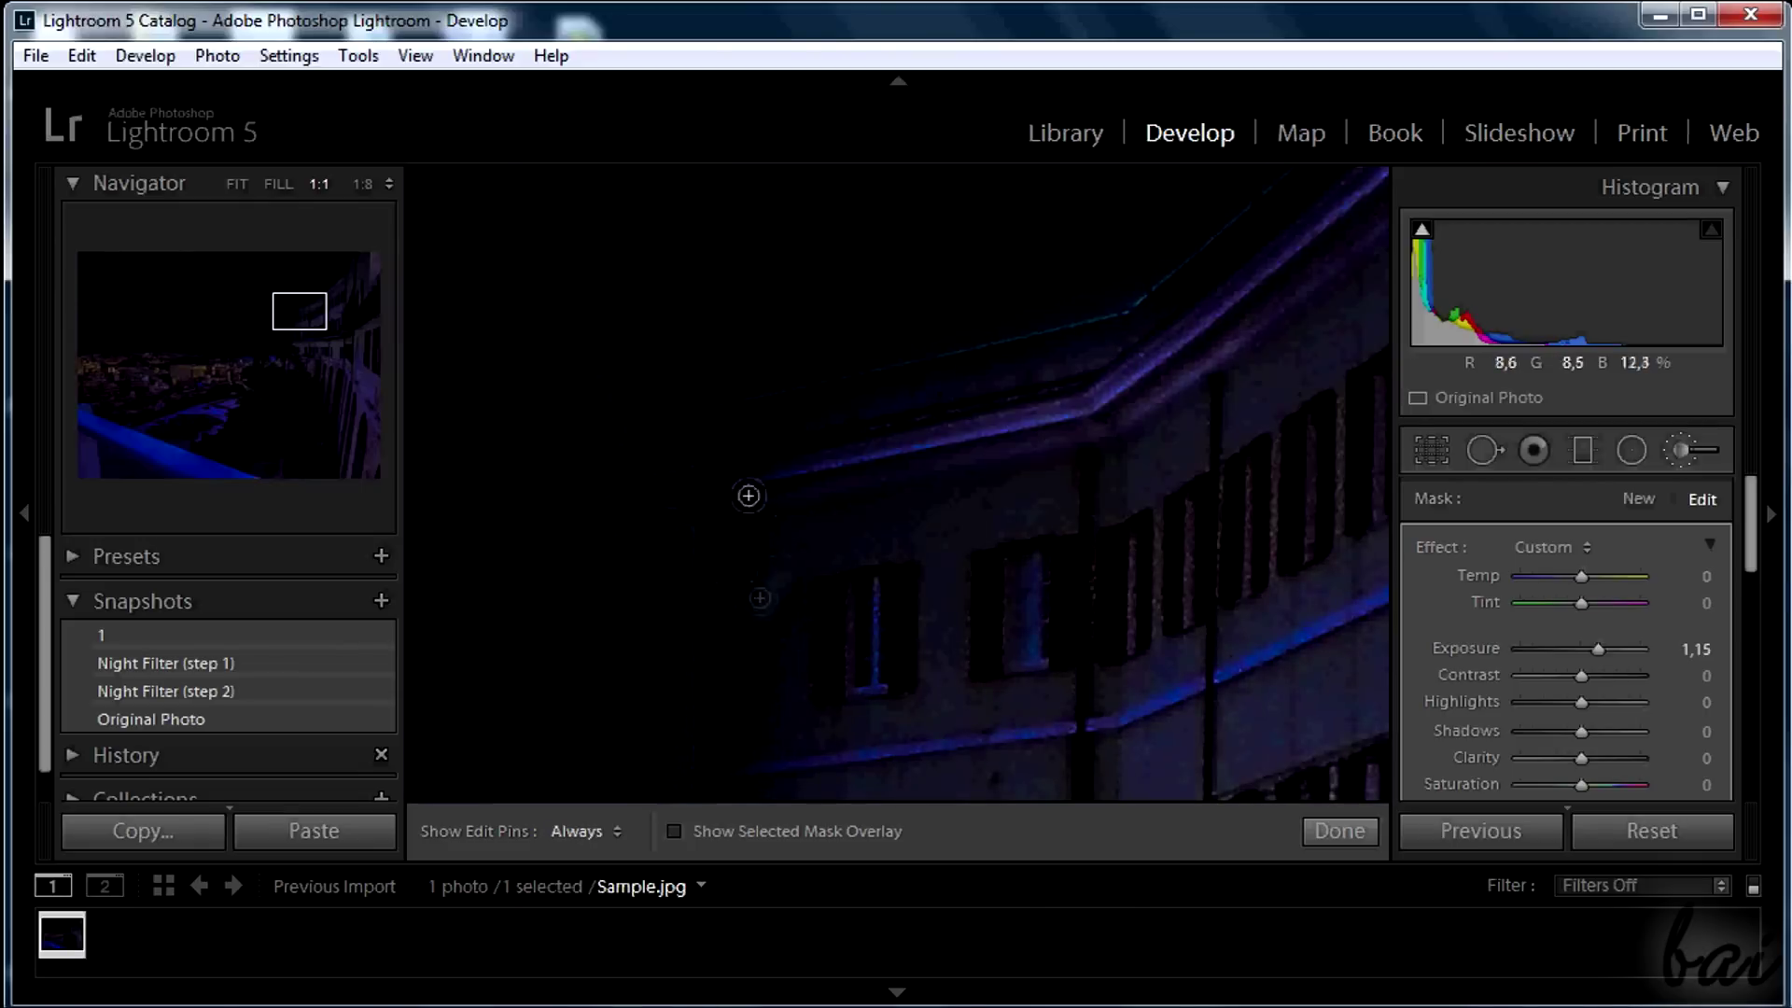
# Step: Ease the building brush exposure to +0.51 and check it with the whole photo fitted
pyautogui.press('h')
pyautogui.moveTo(1598, 649); pyautogui.dragTo(1592, 656)
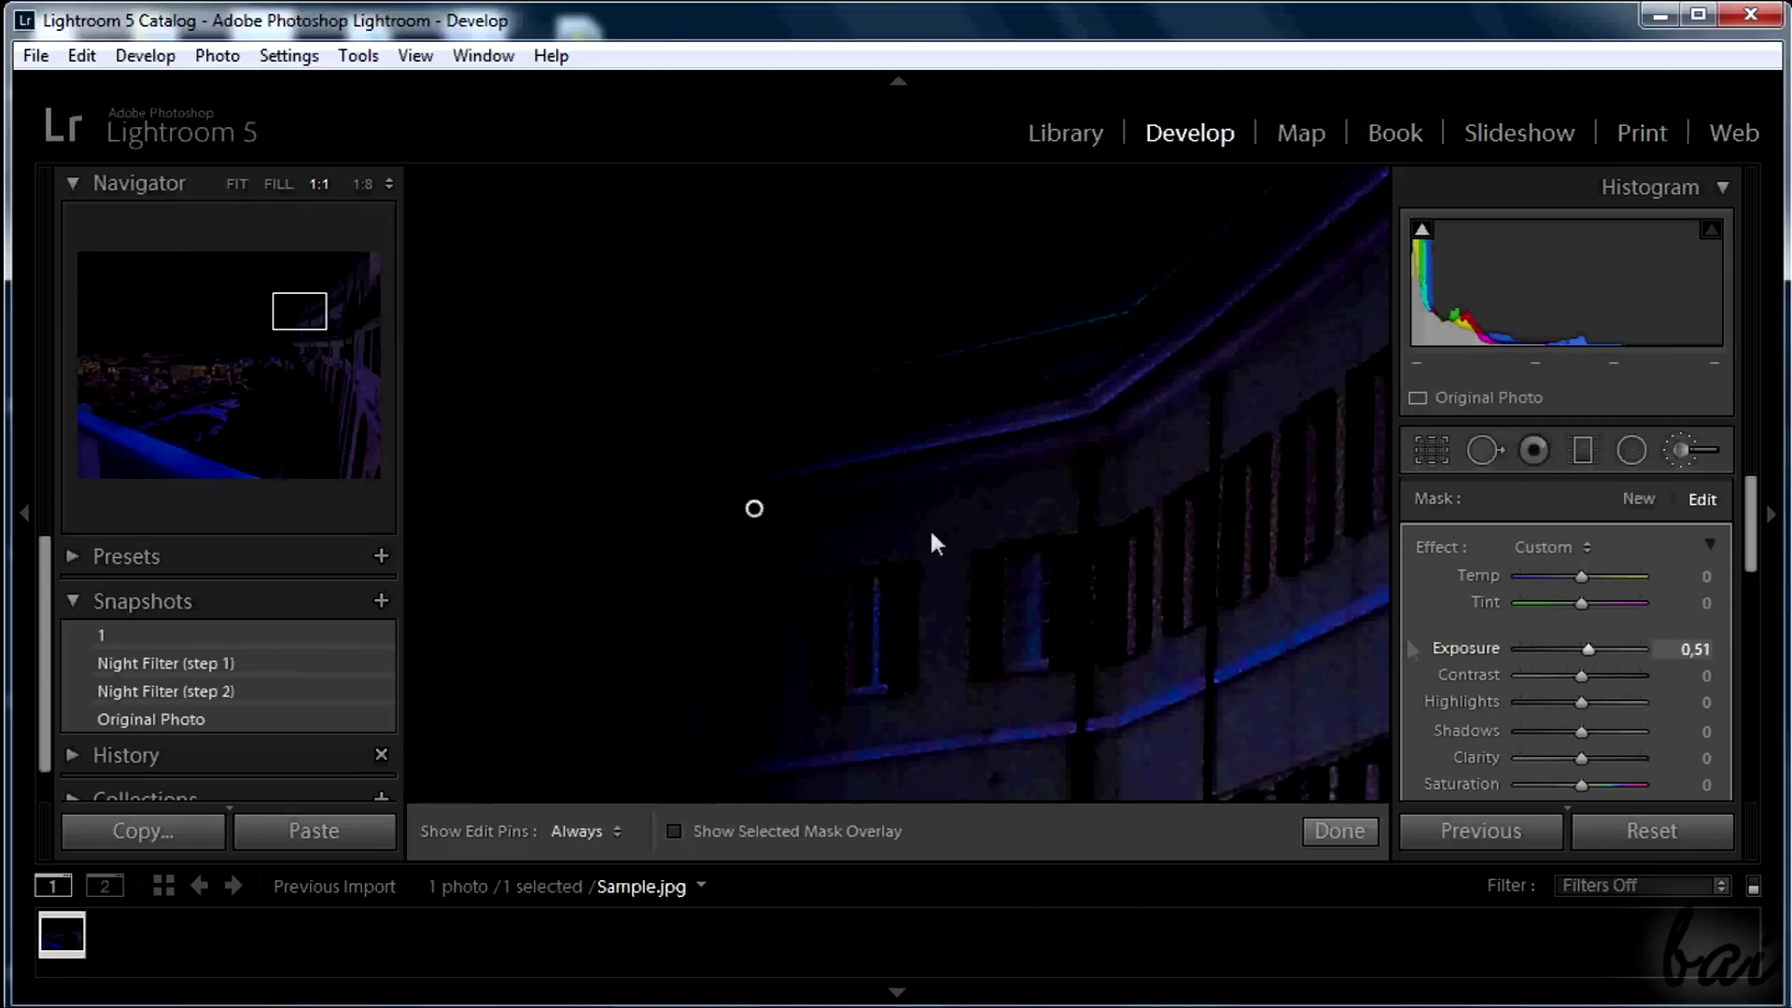
pyautogui.press('z')
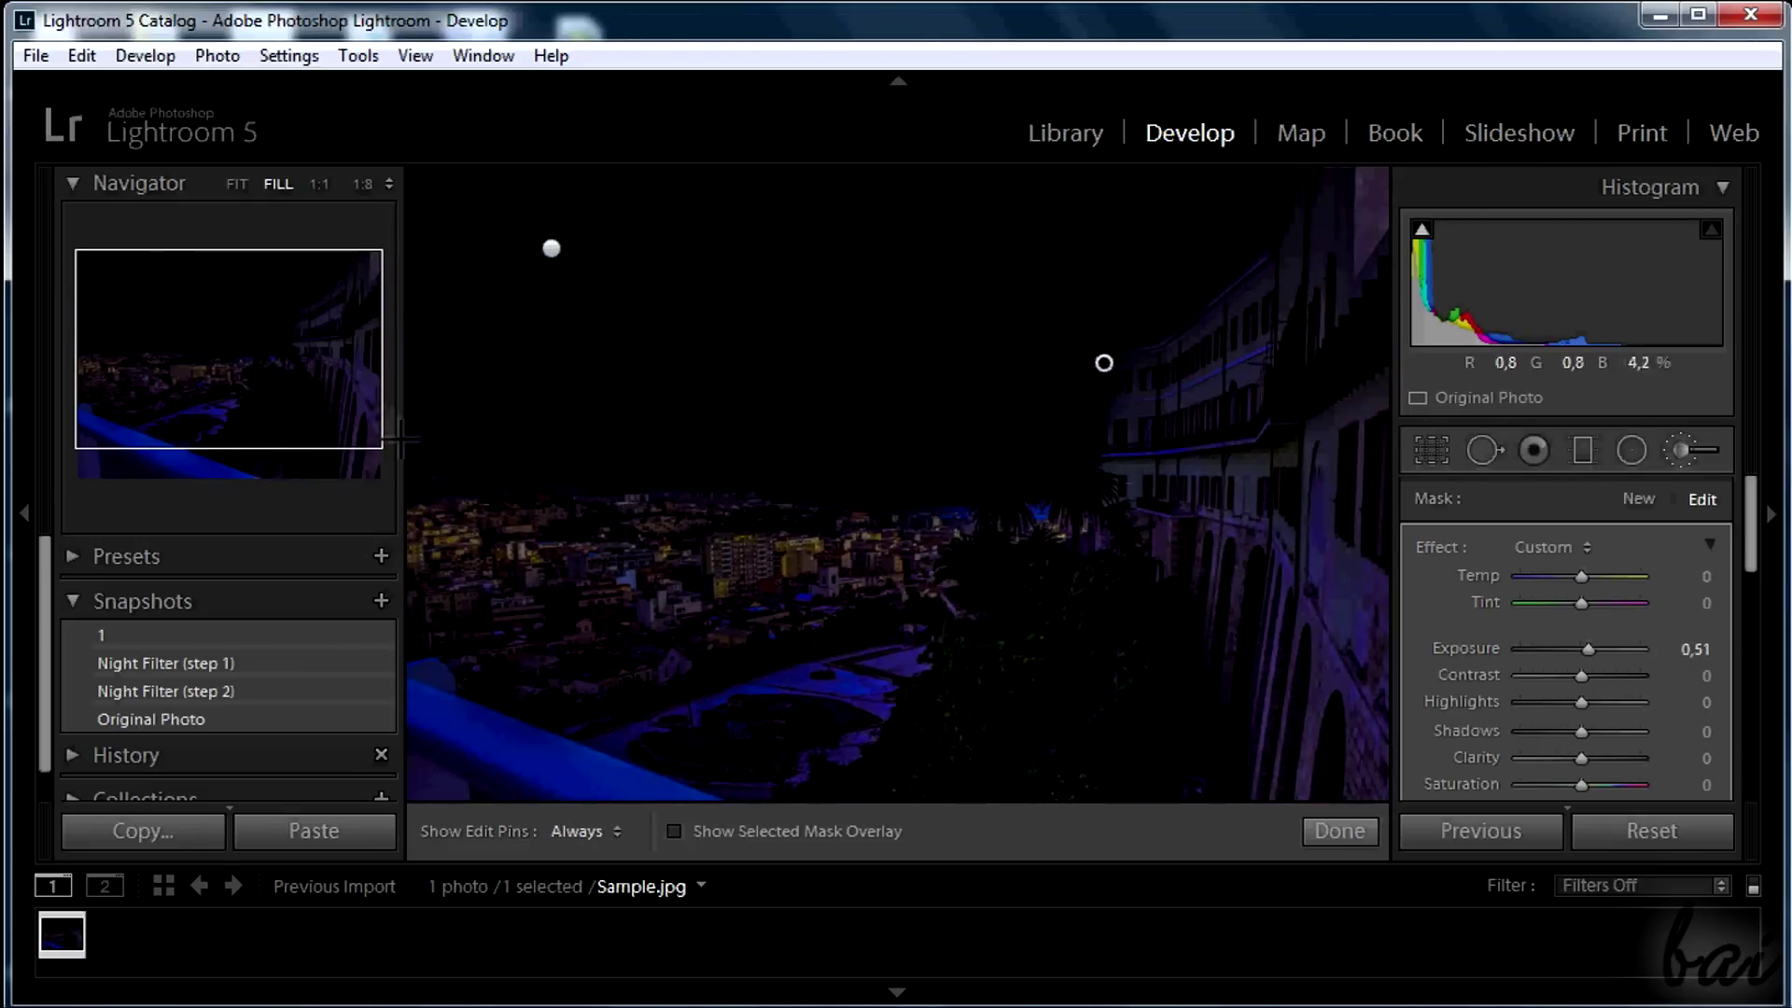
pyautogui.press('z')
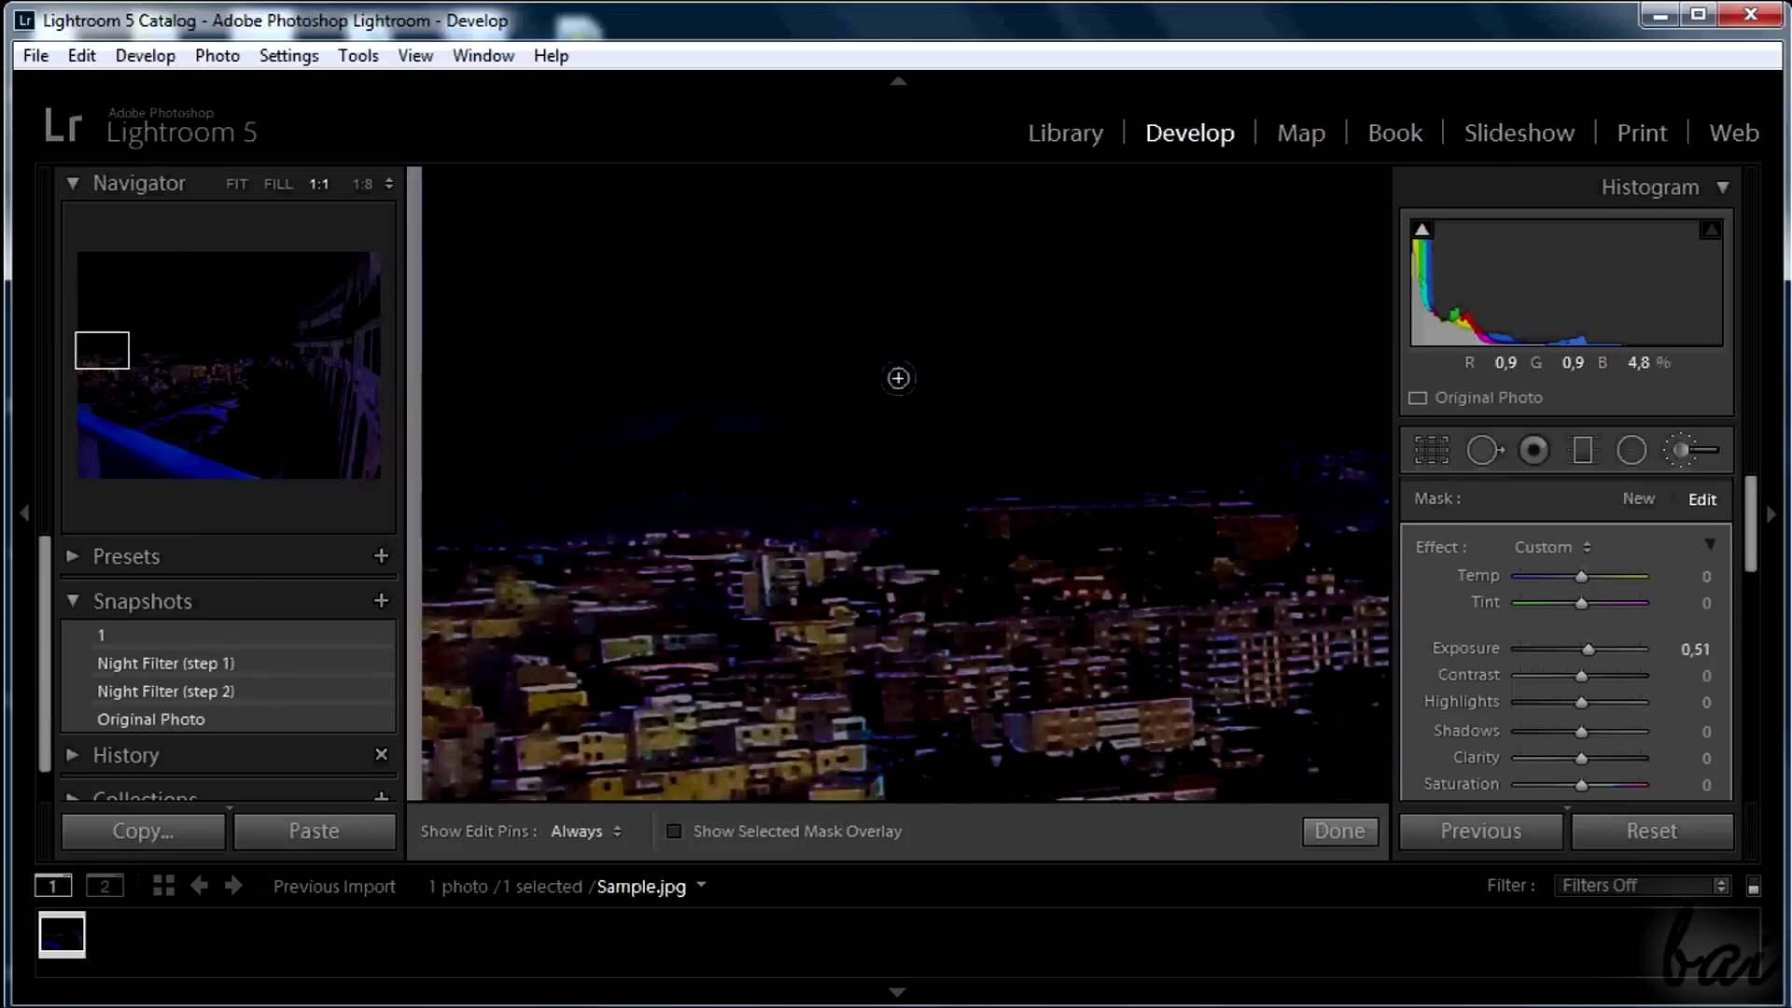
# Step: Paint a new −0.79 exposure brush adjustment above the distant city skyline, then close the brush
pyautogui.click(1594, 649)
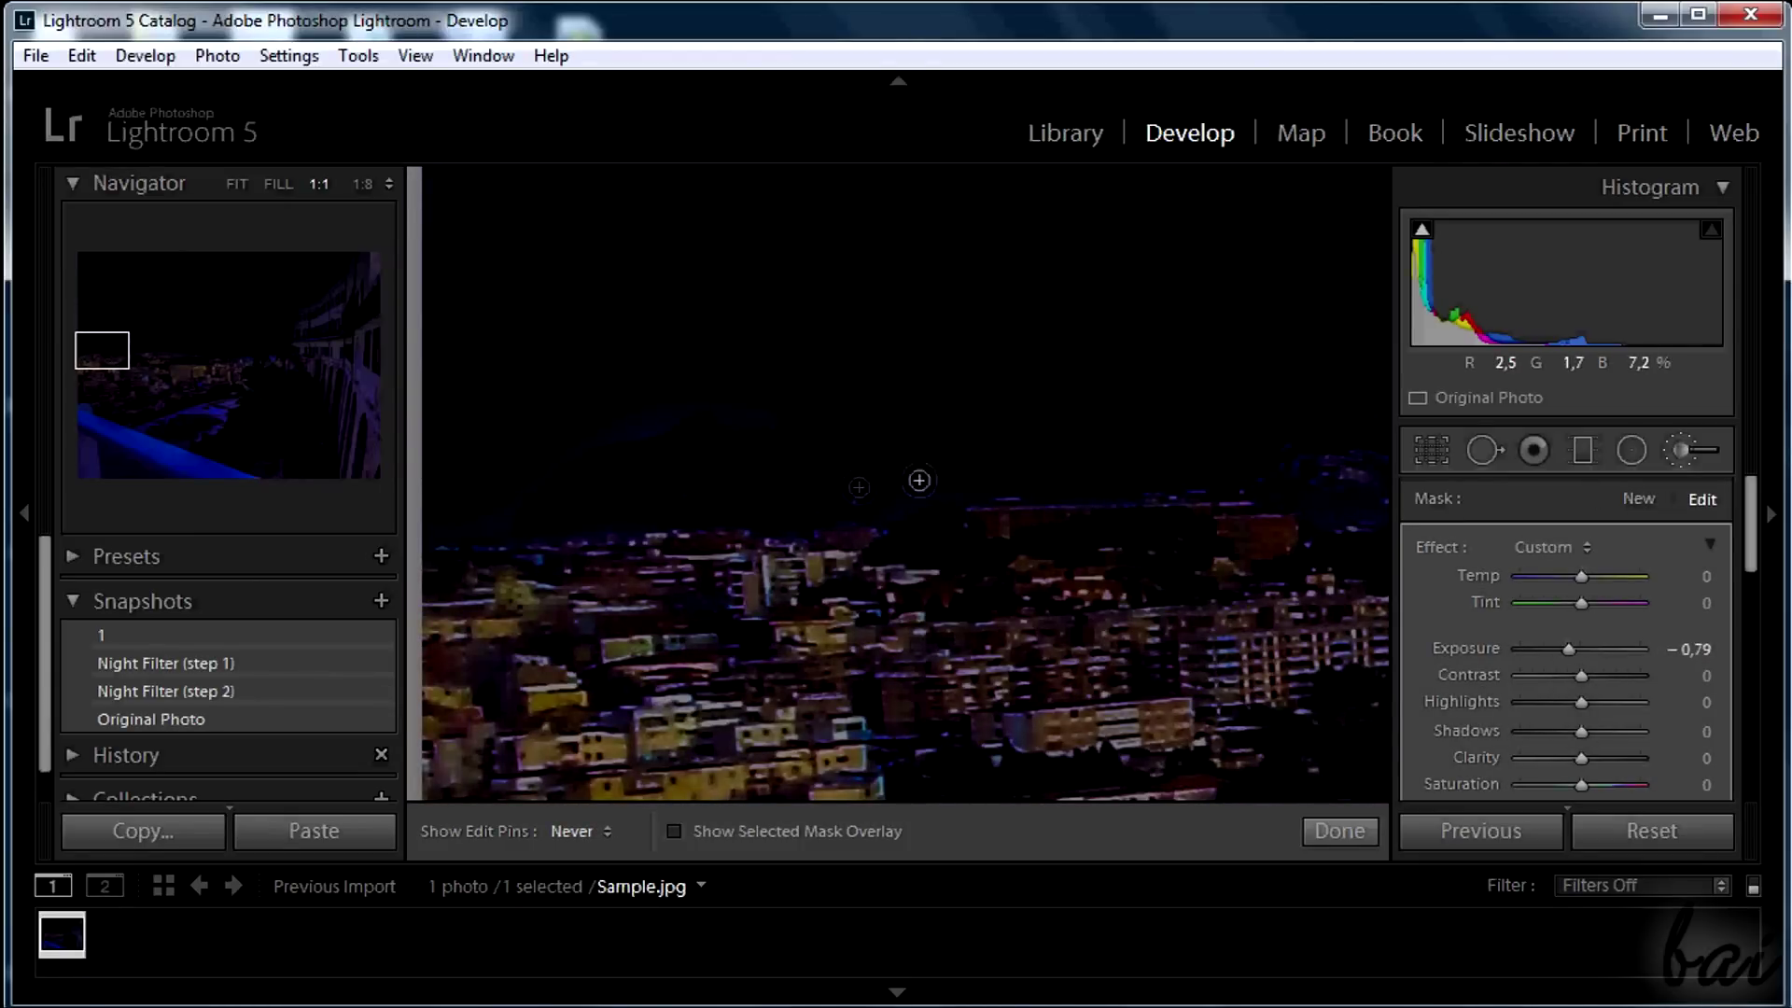
pyautogui.press('h')
pyautogui.moveTo(729, 516); pyautogui.dragTo(767, 569)
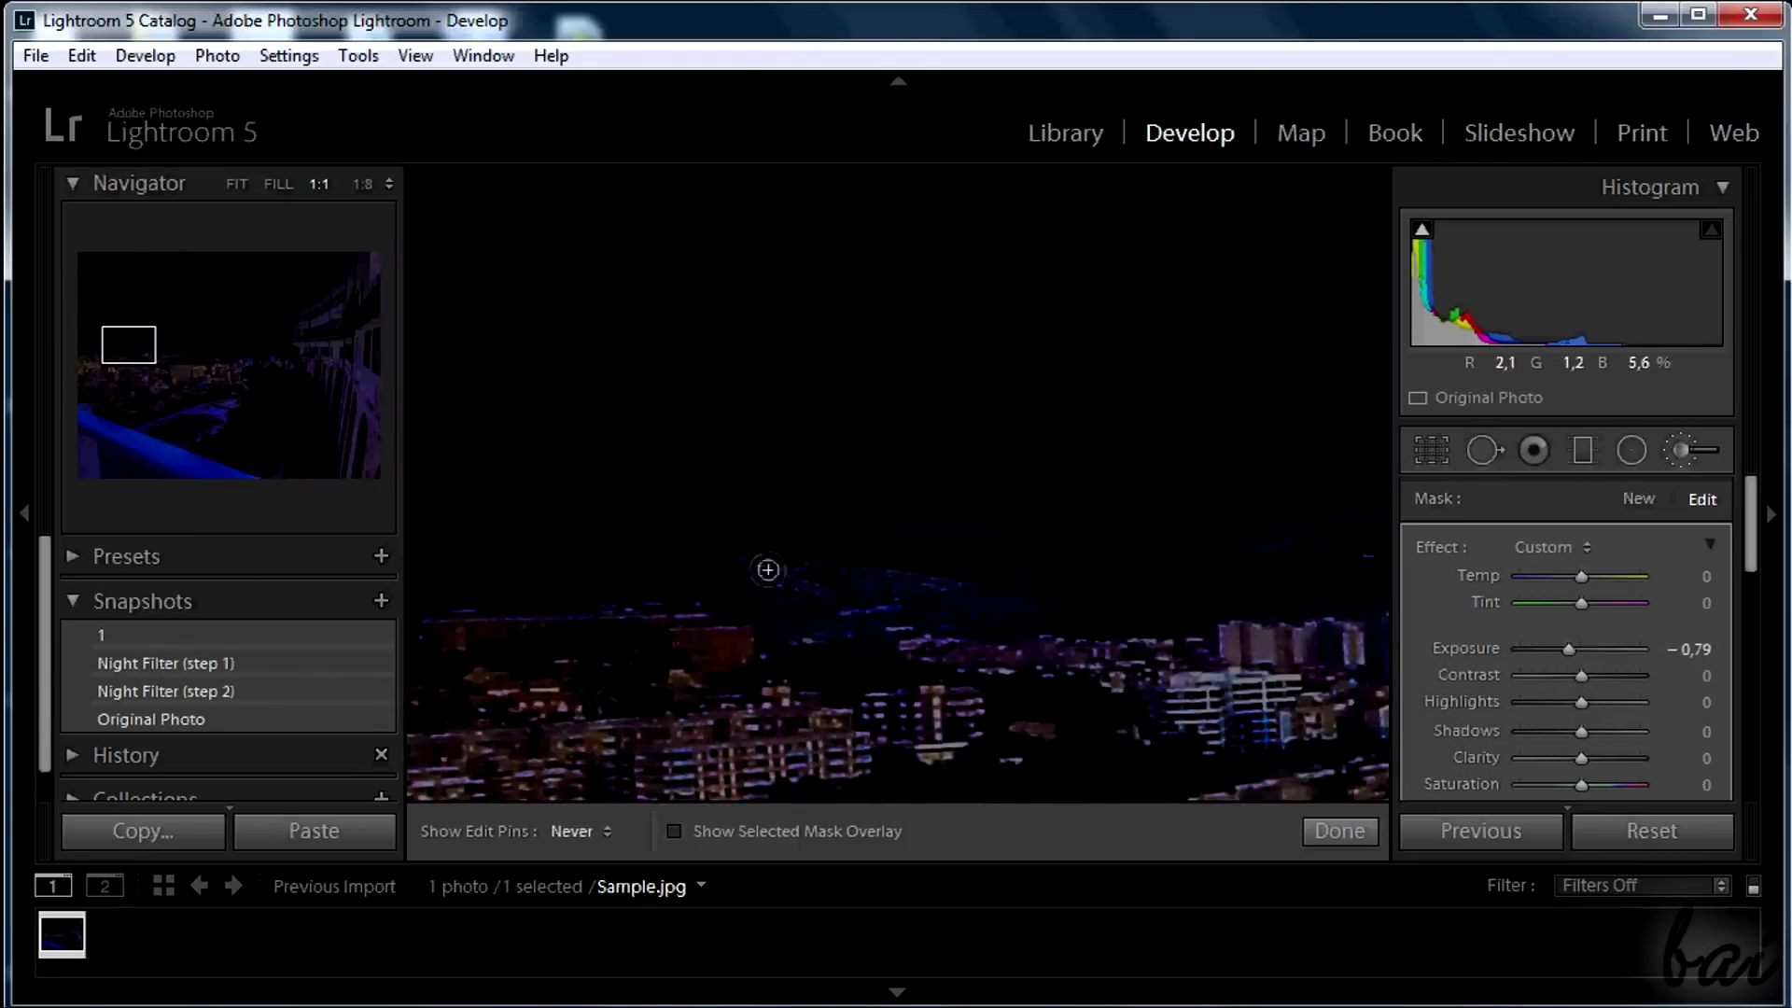
pyautogui.moveTo(1069, 583); pyautogui.dragTo(820, 595)
pyautogui.press('h')
pyautogui.moveTo(1032, 606)
pyautogui.mouseDown()
pyautogui.moveTo(495, 611)
pyautogui.moveTo(579, 671)
pyautogui.moveTo(992, 660)
pyautogui.moveTo(788, 467)
pyautogui.moveTo(556, 472)
pyautogui.mouseUp()
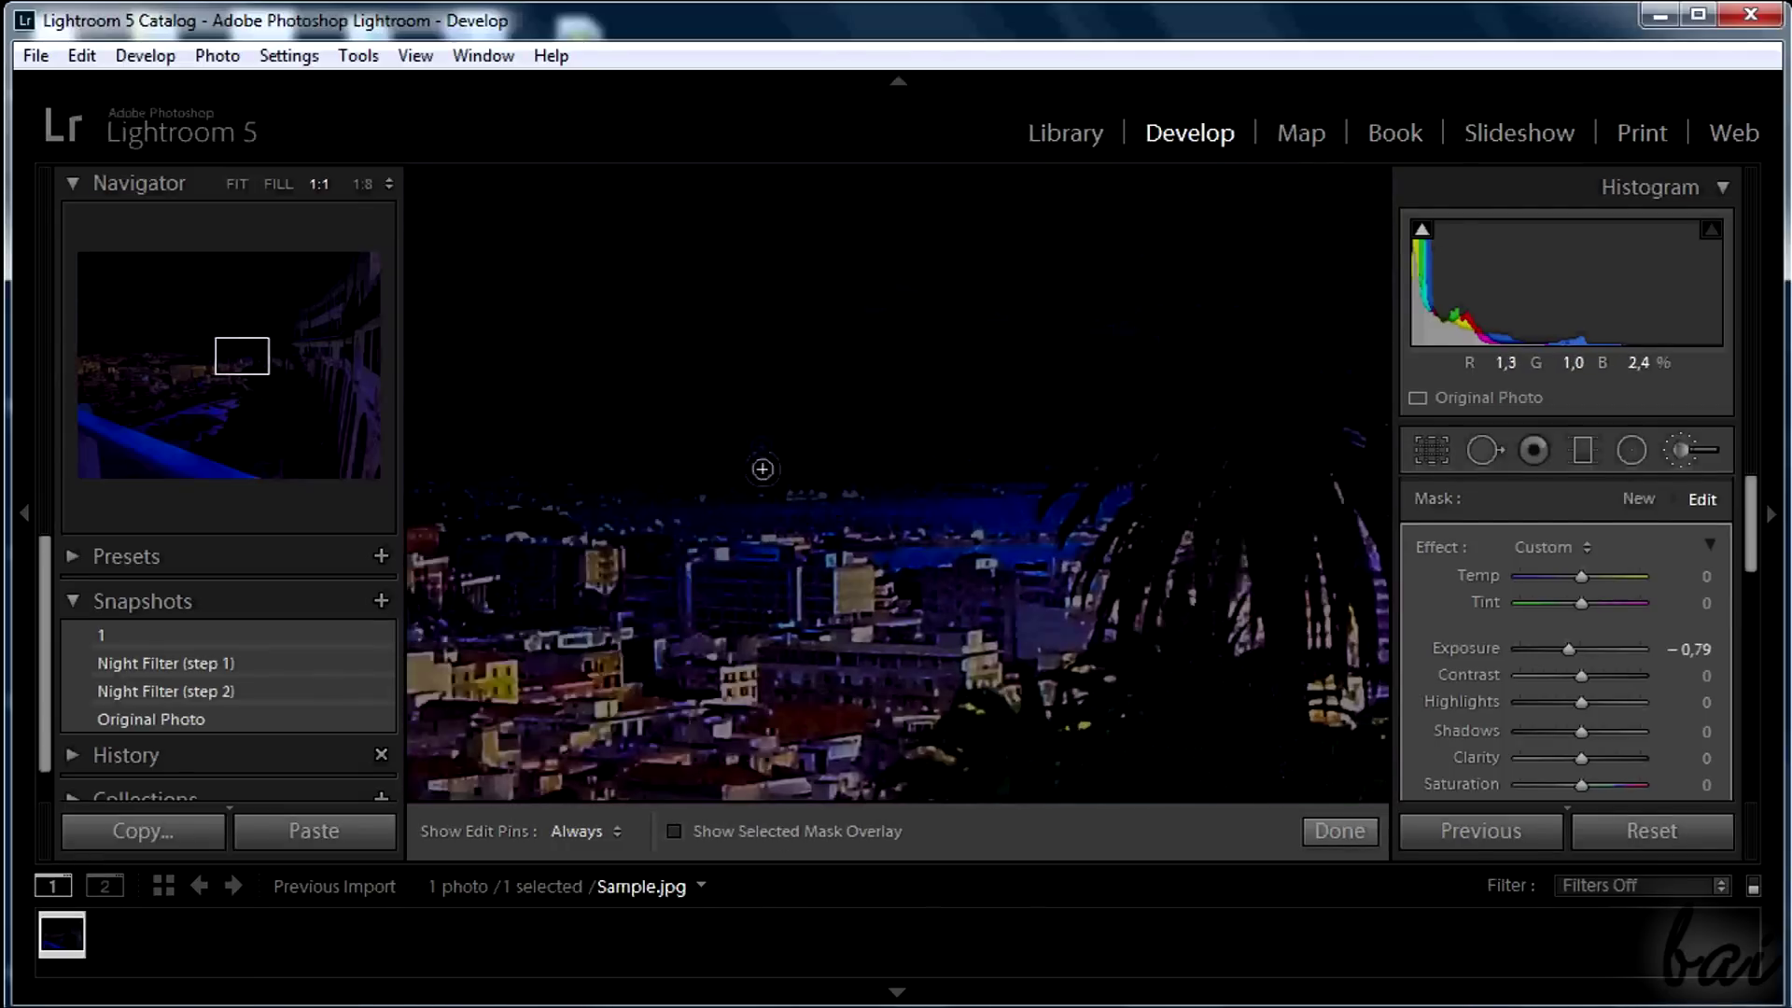
pyautogui.moveTo(759, 472); pyautogui.dragTo(1264, 532)
pyautogui.click(278, 184)
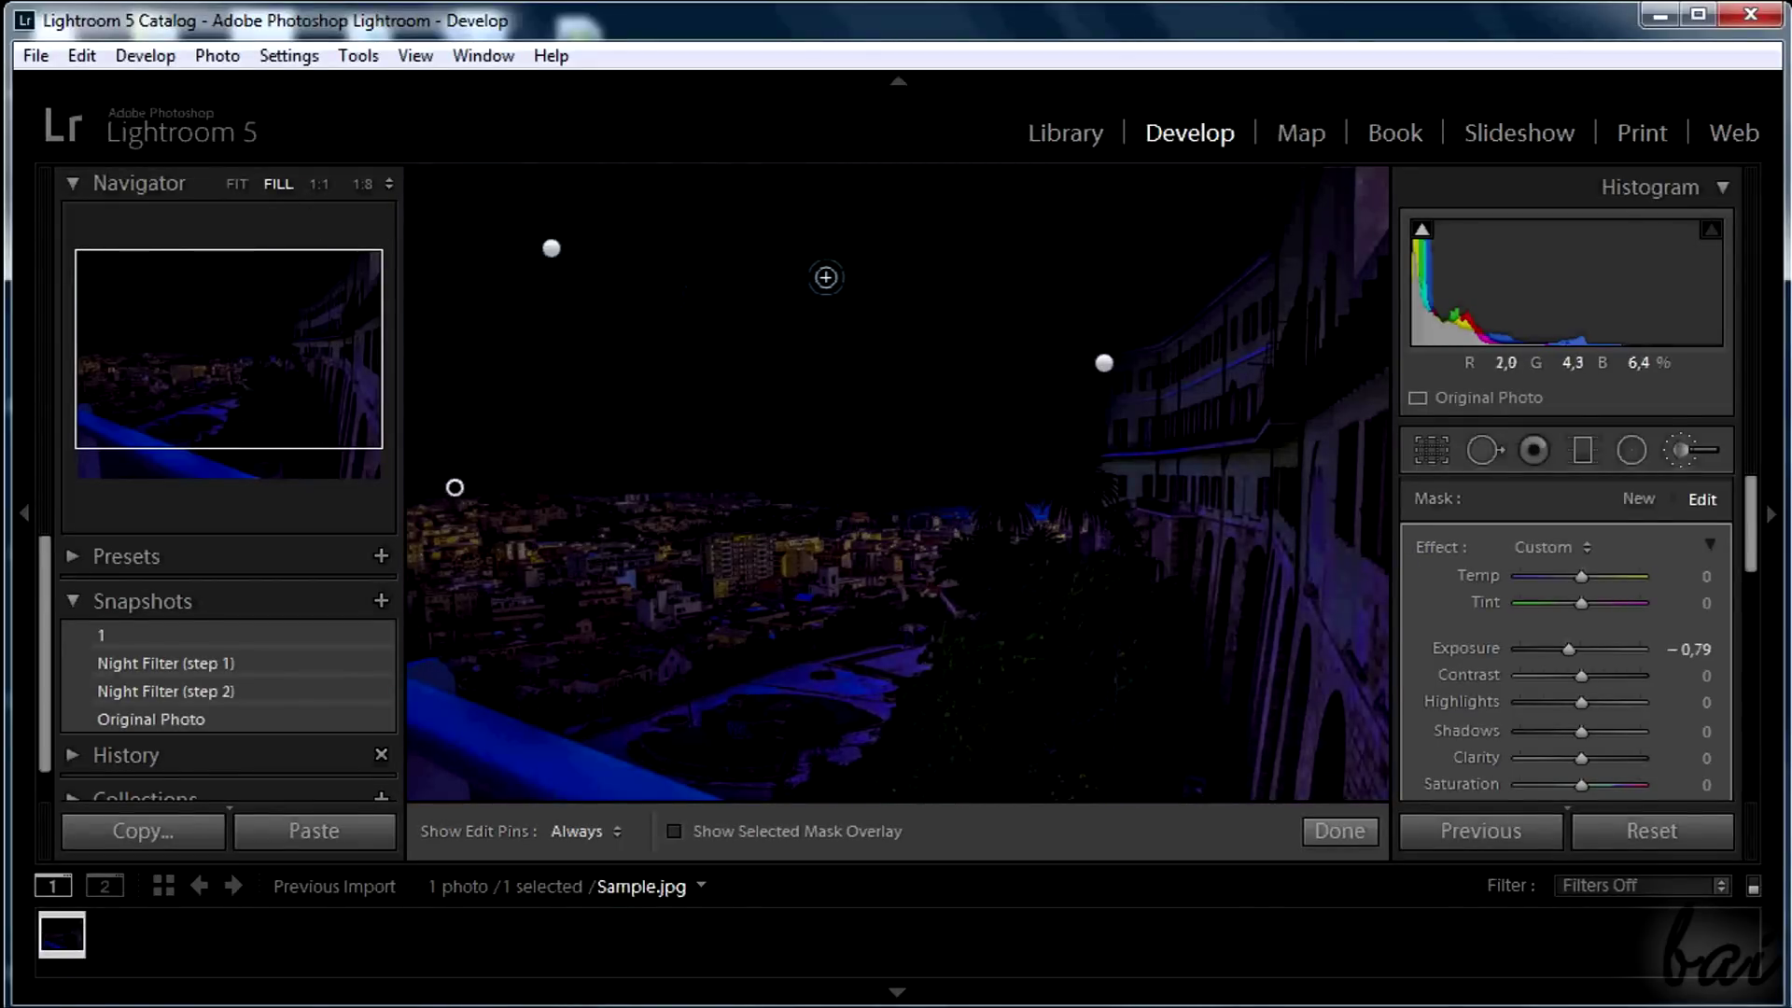
pyautogui.hotkey('shift', 'm')
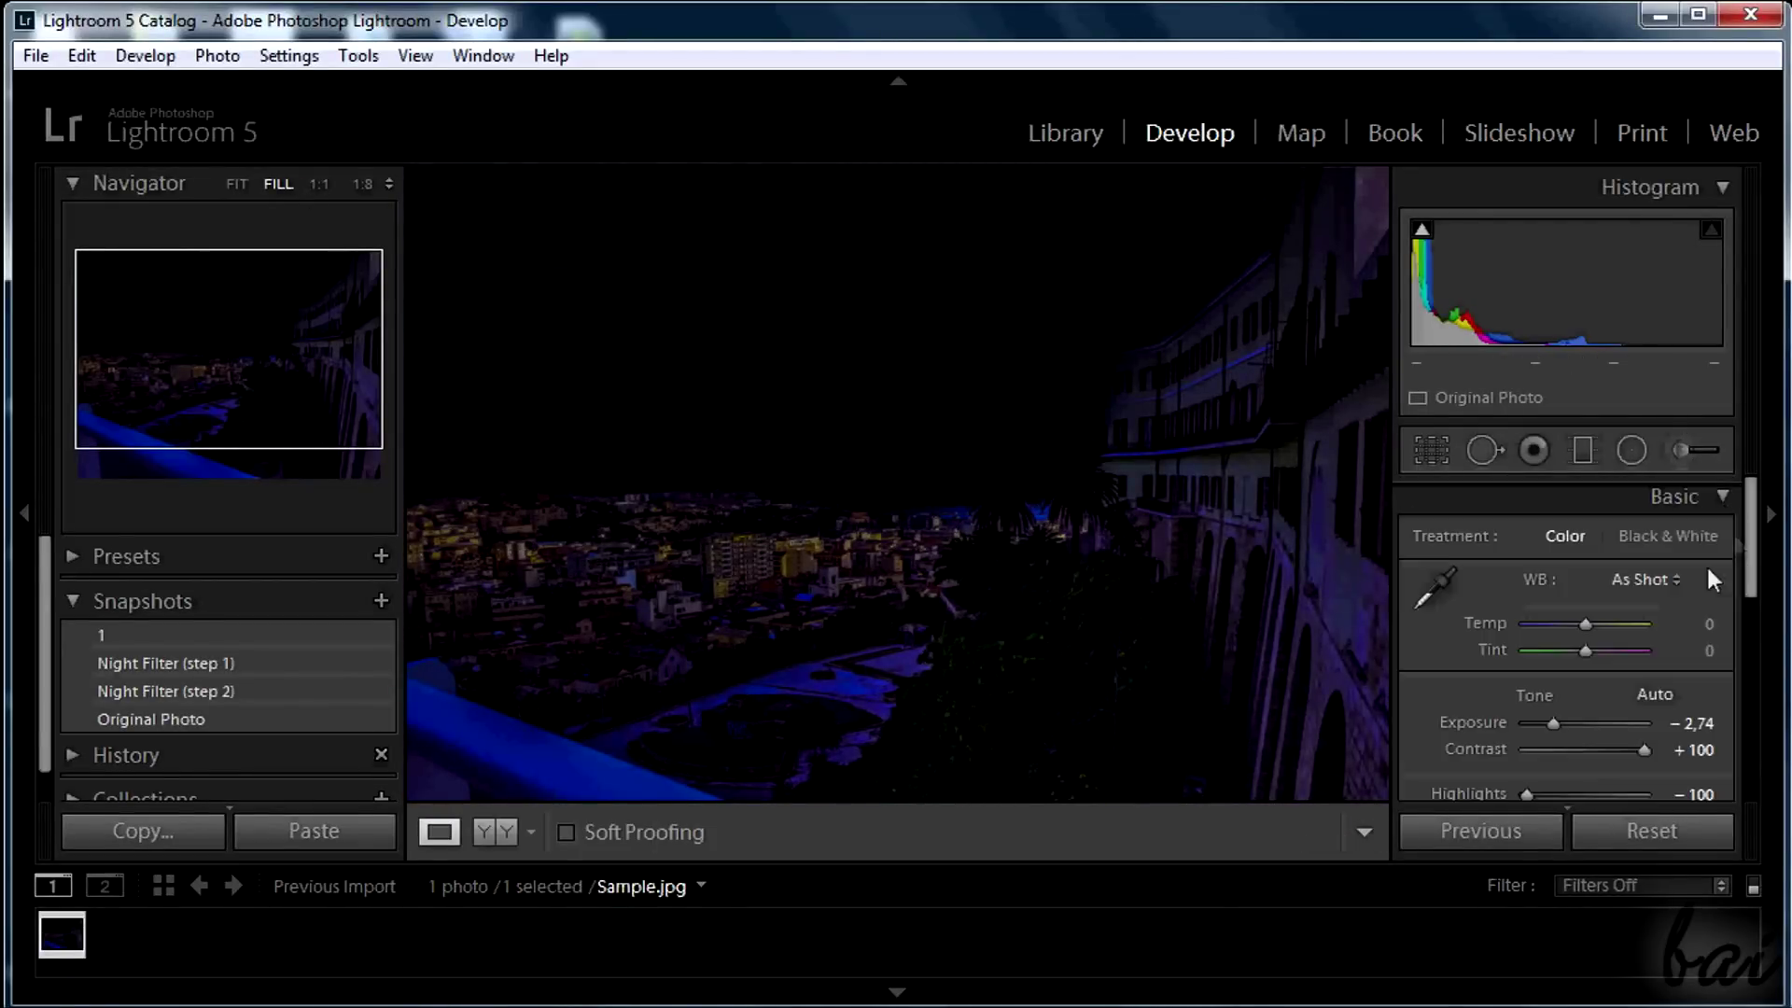
# Step: Lower the overall Basic Exposure to −3.45
pyautogui.scroll(-2, 1737, 546)
pyautogui.moveTo(1555, 613); pyautogui.dragTo(1542, 613)
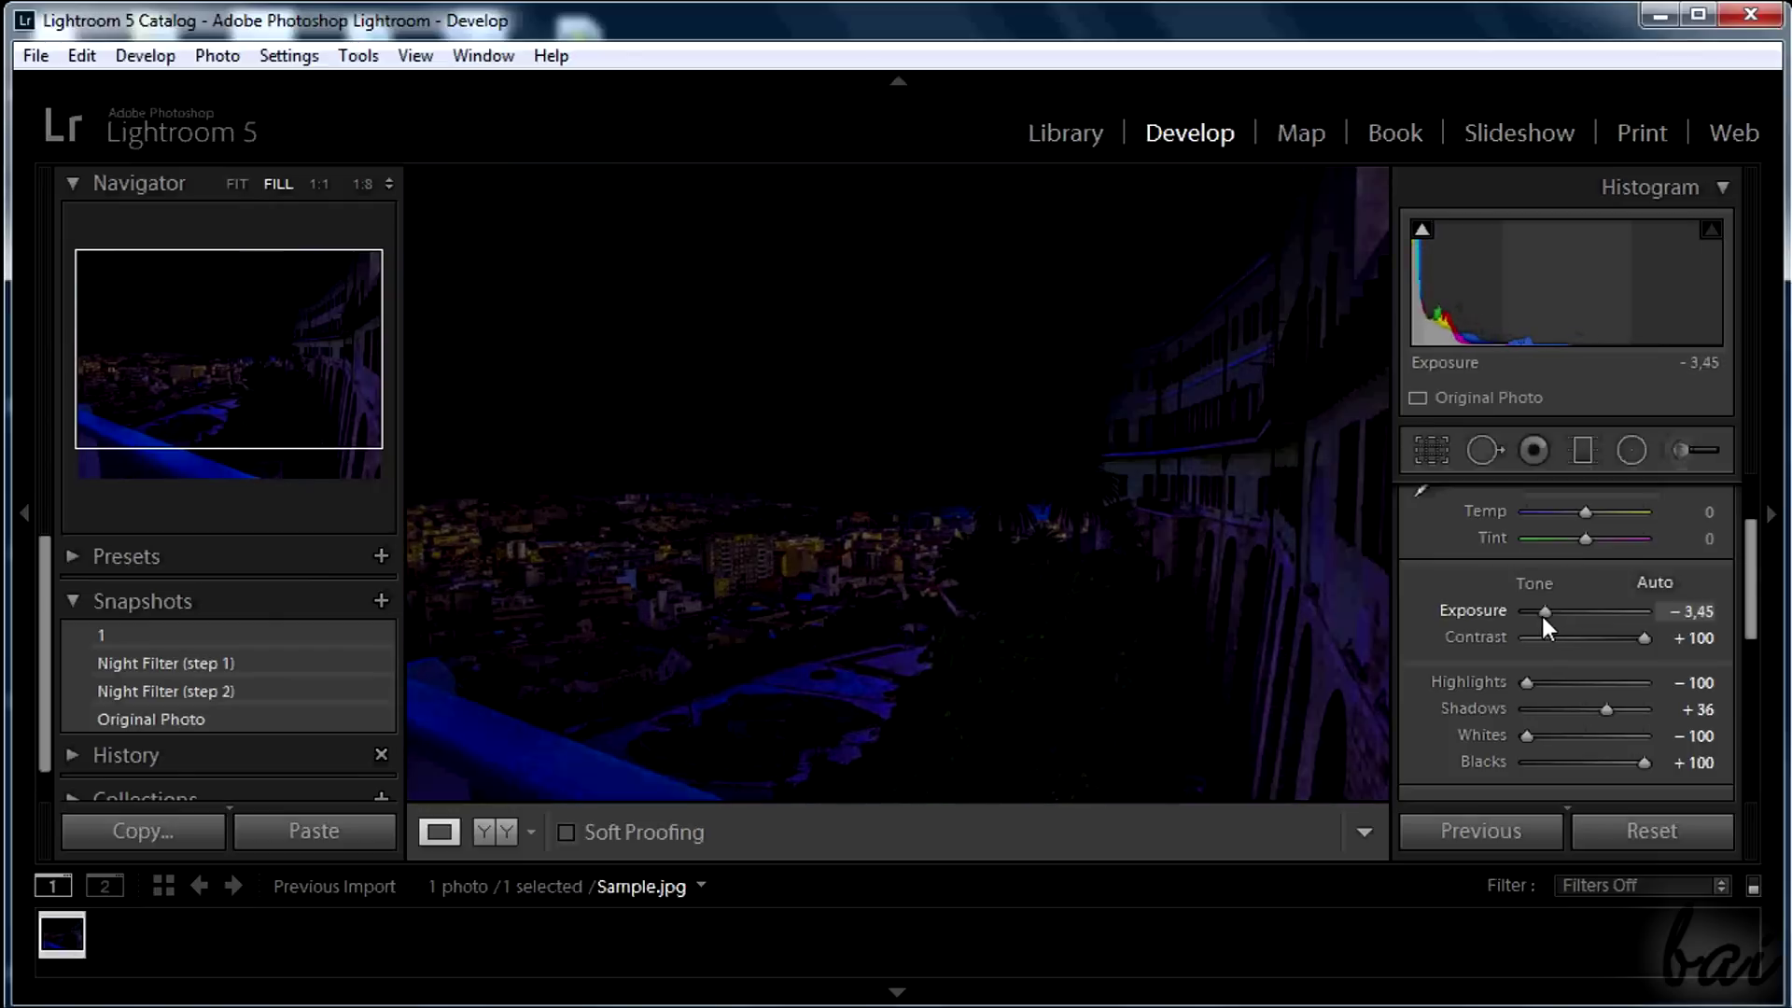
pyautogui.scroll(2, 1754, 556)
# Step: Cut HSL saturation: Red −62, Orange −47, Yellow −49, Blue −62
pyautogui.click(1732, 511)
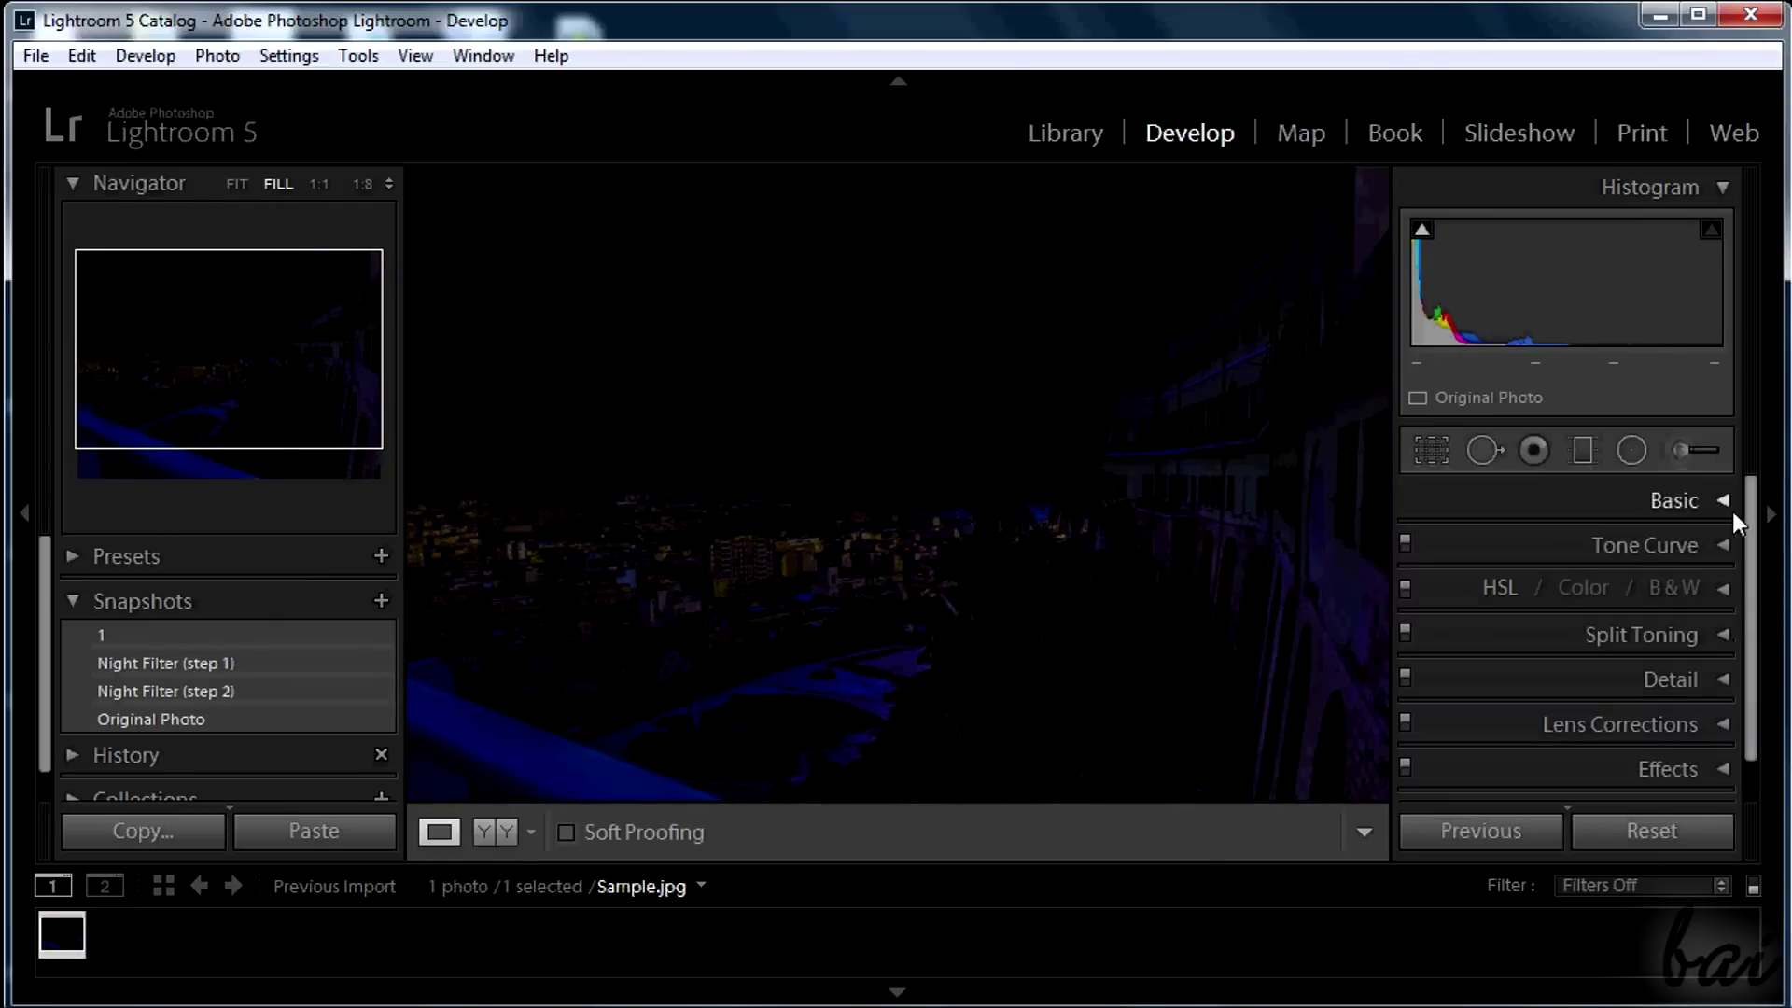
pyautogui.click(1722, 590)
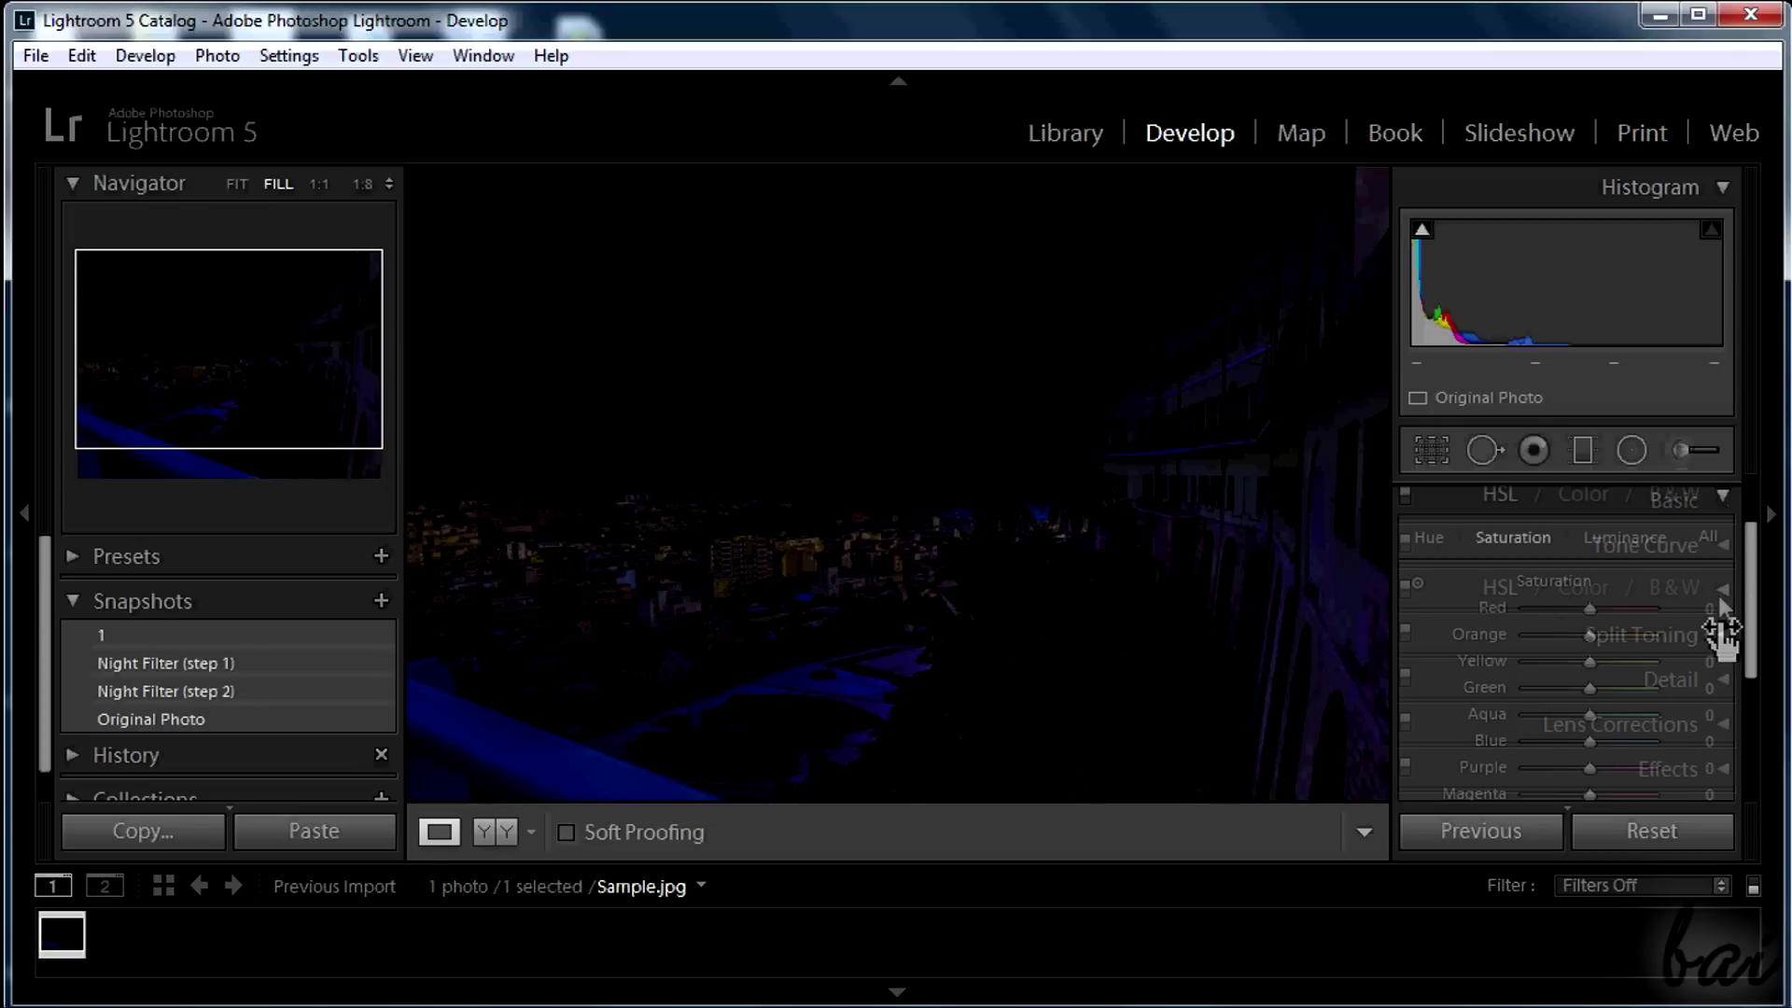
pyautogui.scroll(-2, 1712, 639)
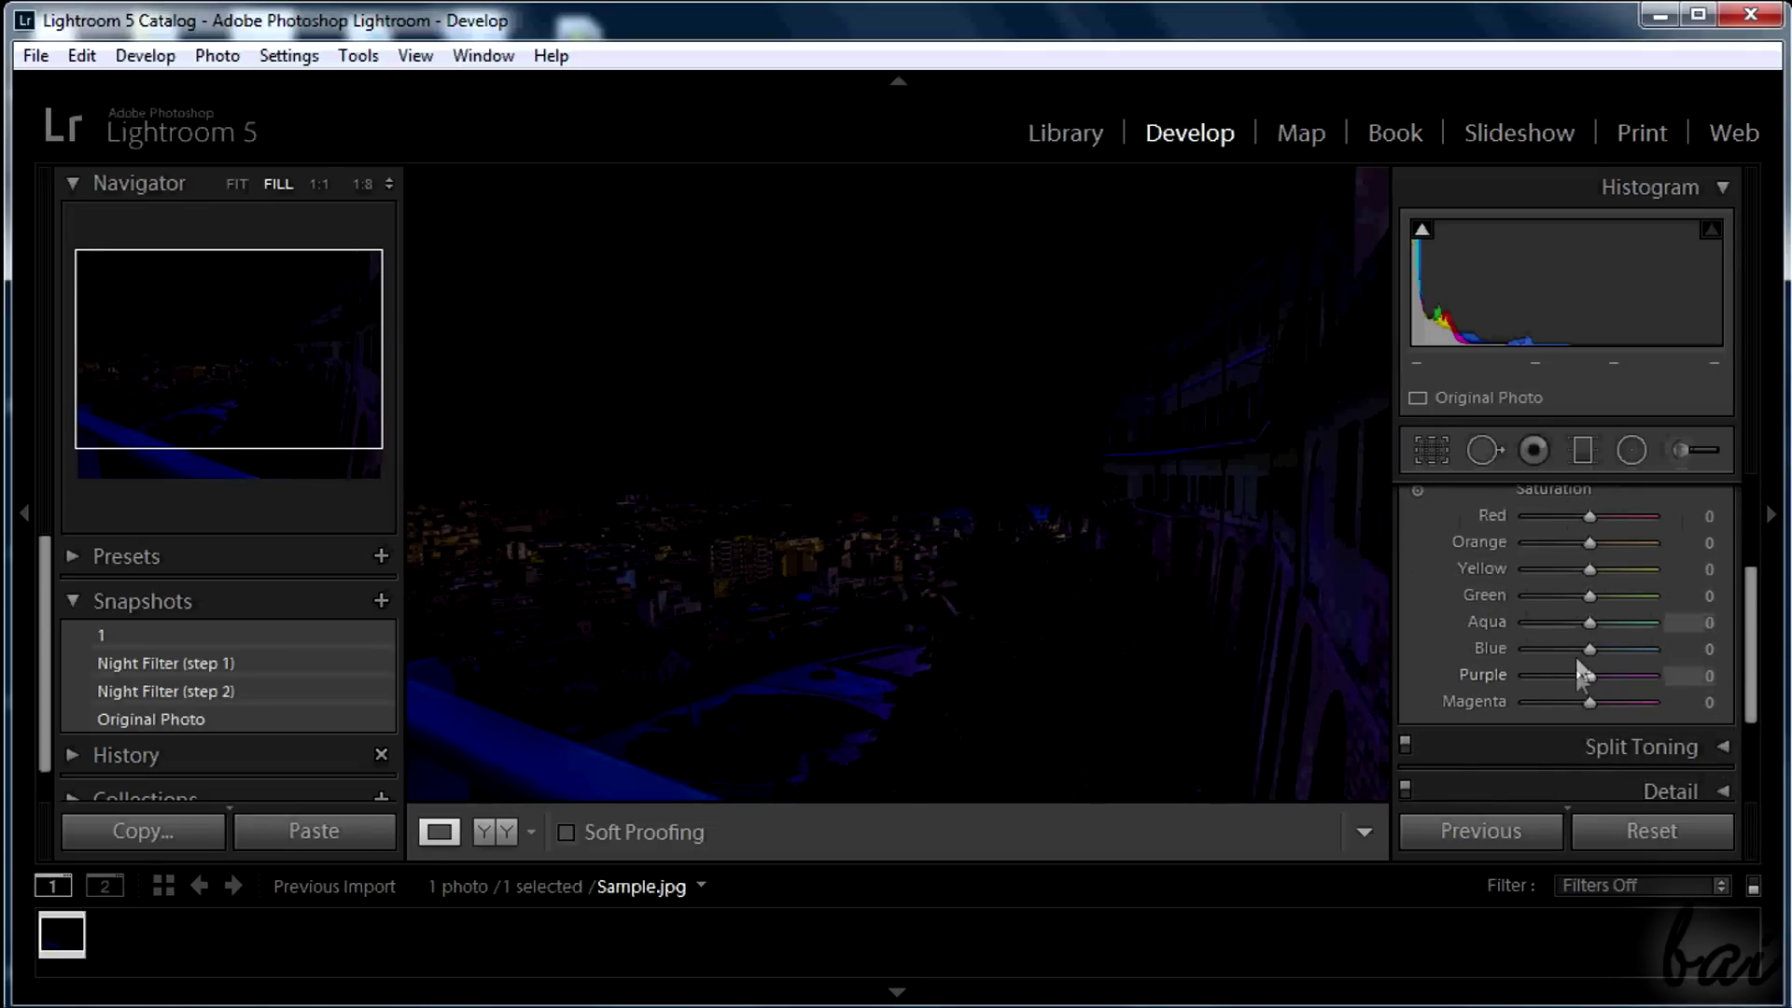
pyautogui.moveTo(1589, 649)
pyautogui.mouseDown()
pyautogui.moveTo(1522, 652)
pyautogui.moveTo(1549, 651)
pyautogui.mouseUp()
pyautogui.moveTo(1589, 569)
pyautogui.mouseDown()
pyautogui.moveTo(1558, 571)
pyautogui.moveTo(1550, 517)
pyautogui.mouseUp()
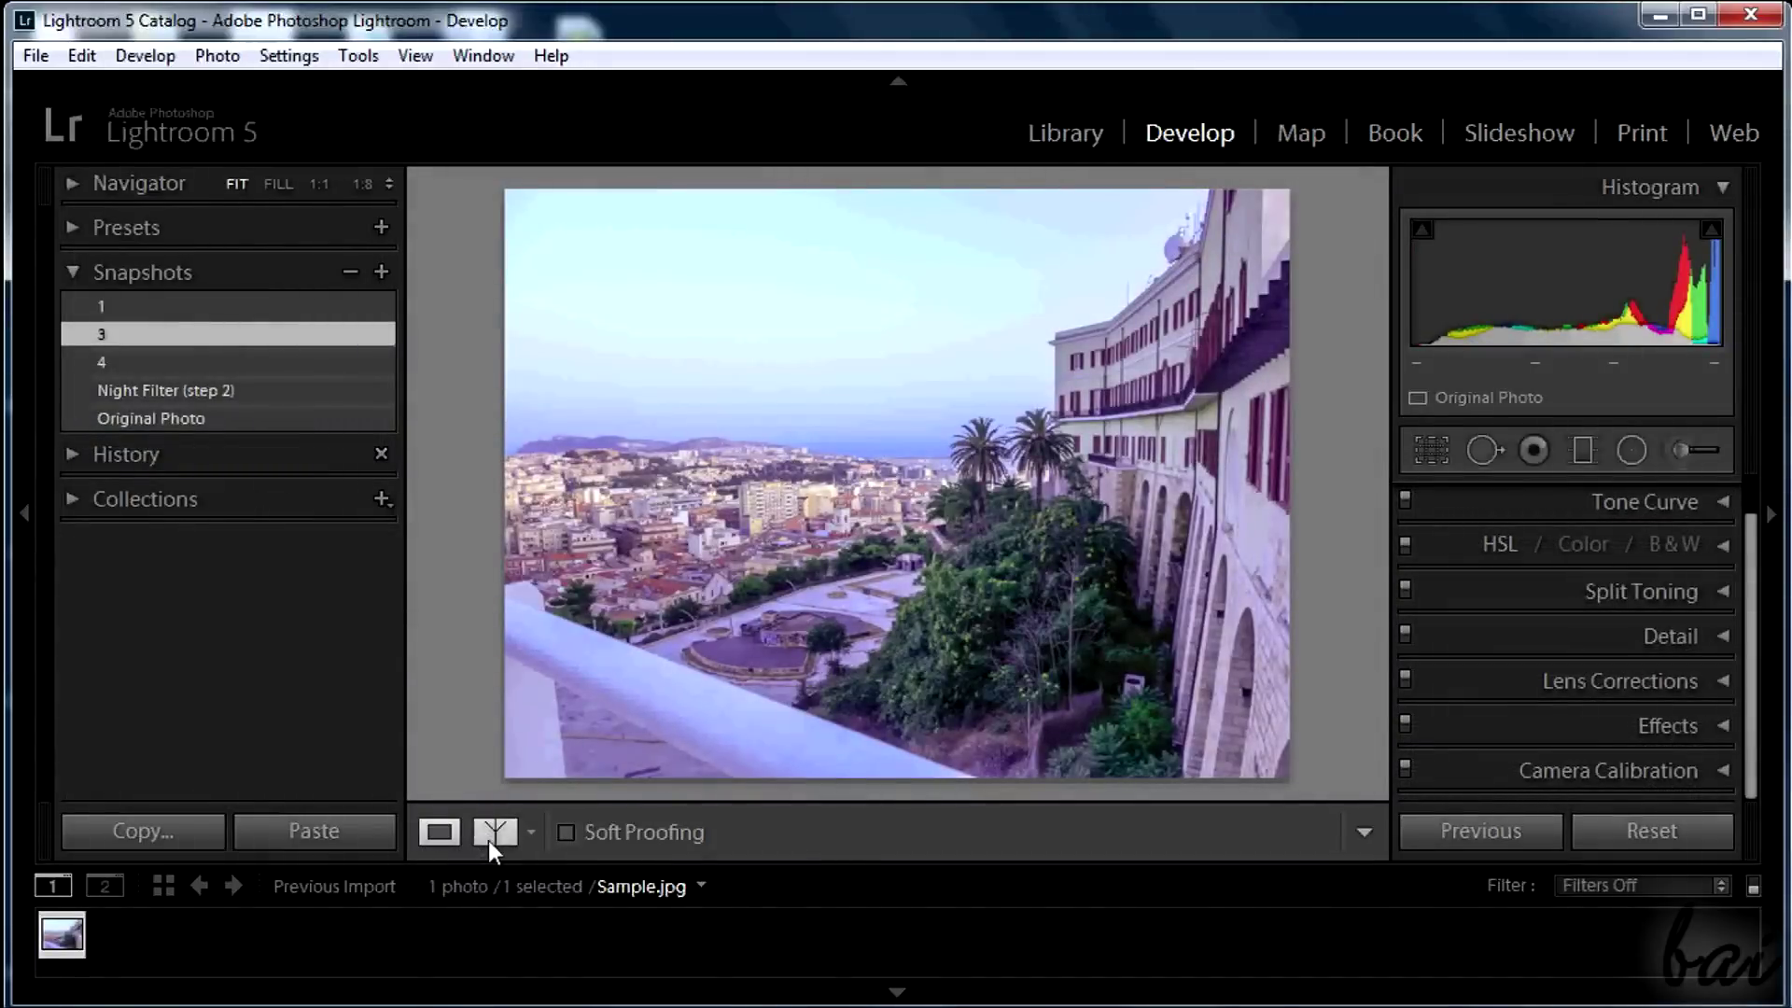
# Step: Show the Before/After side-by-side view with the daytime original on the left
pyautogui.click(495, 830)
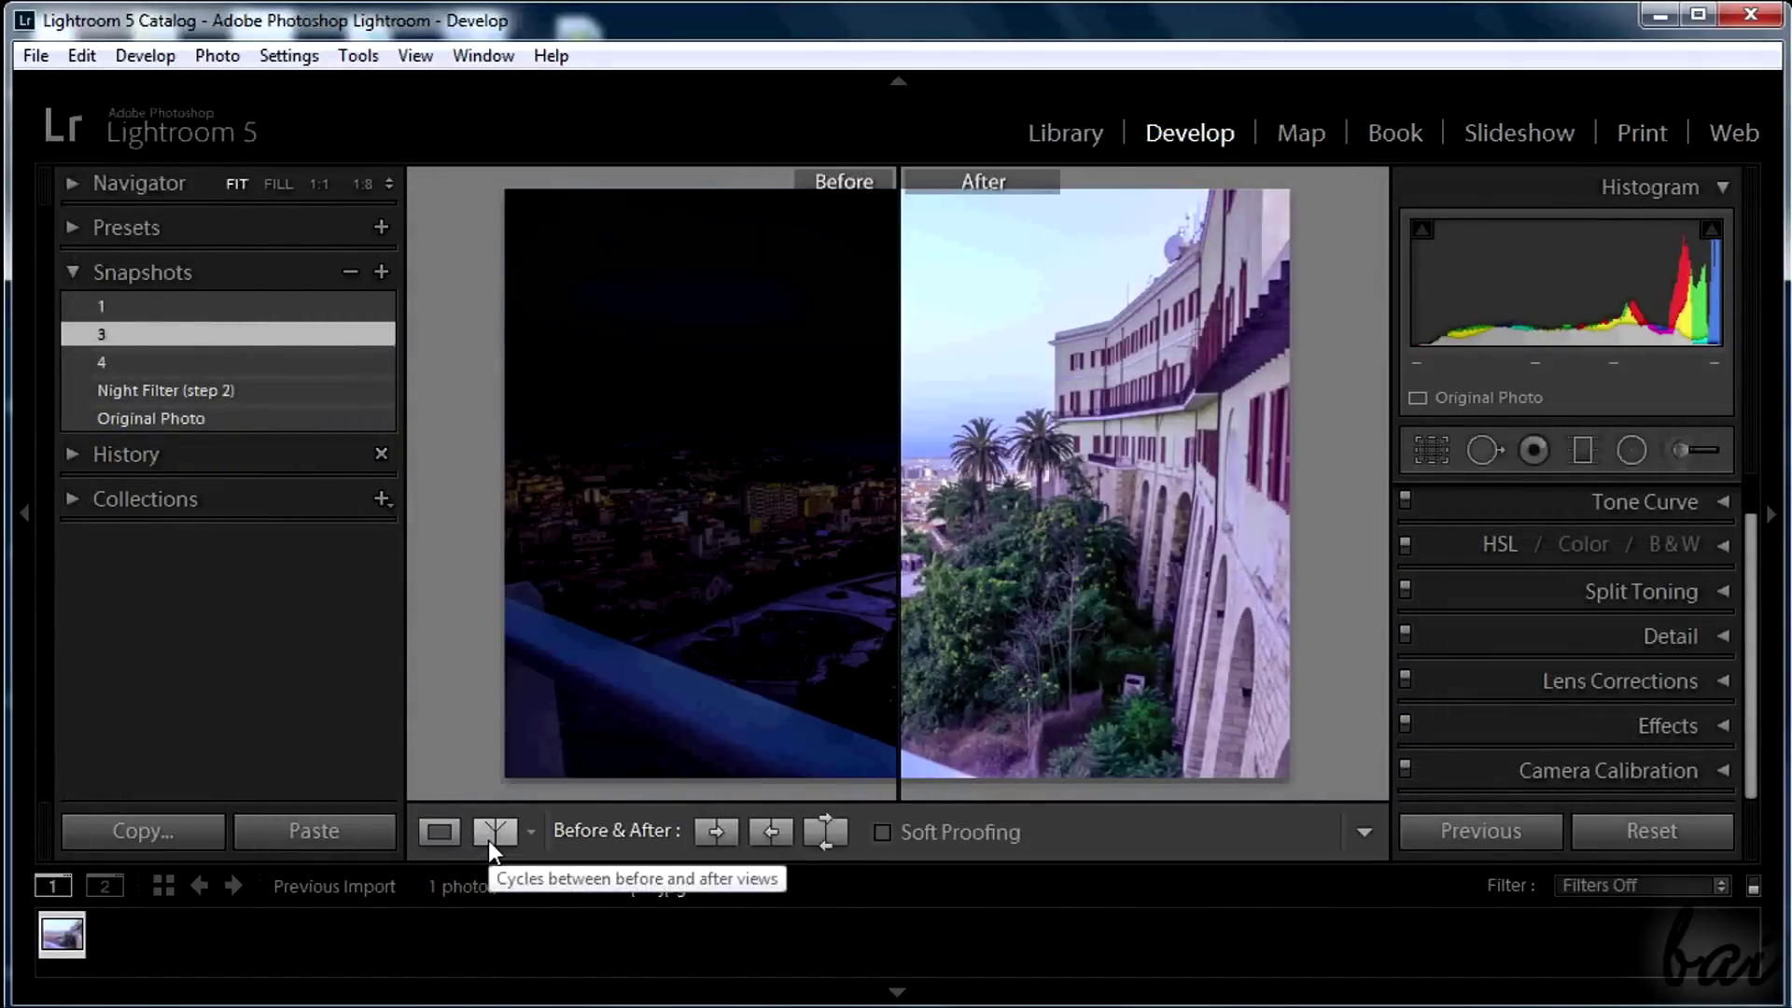
pyautogui.click(823, 832)
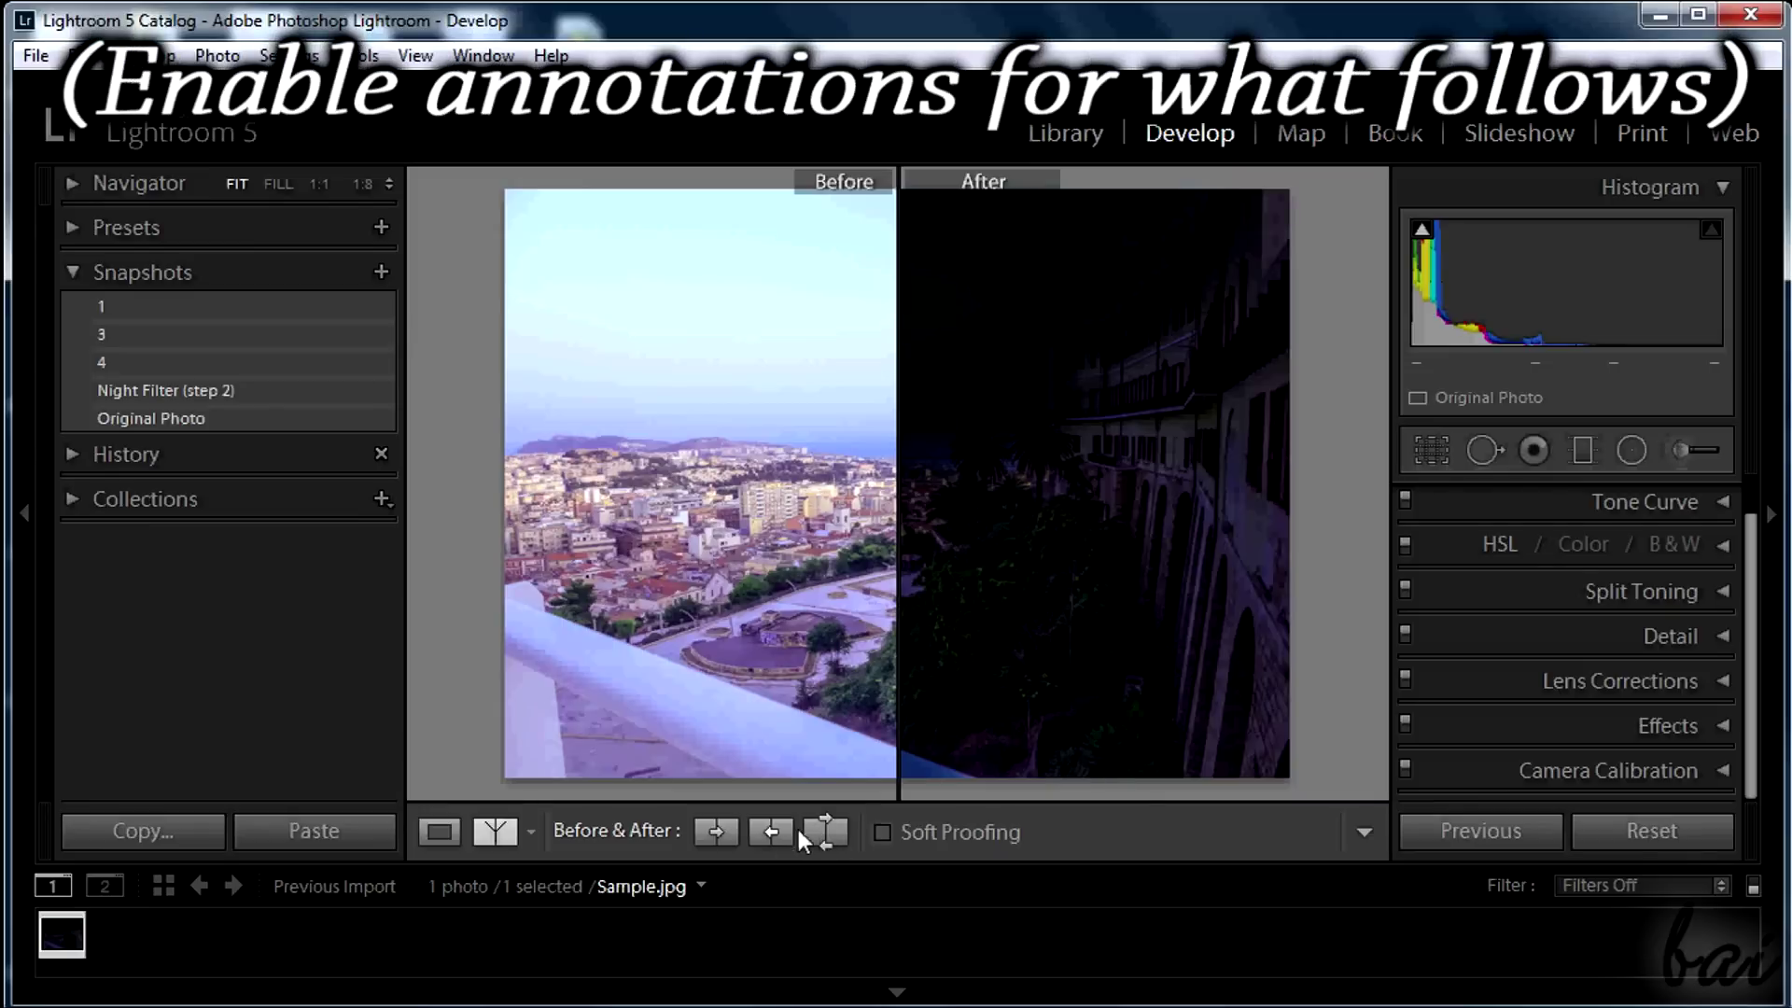